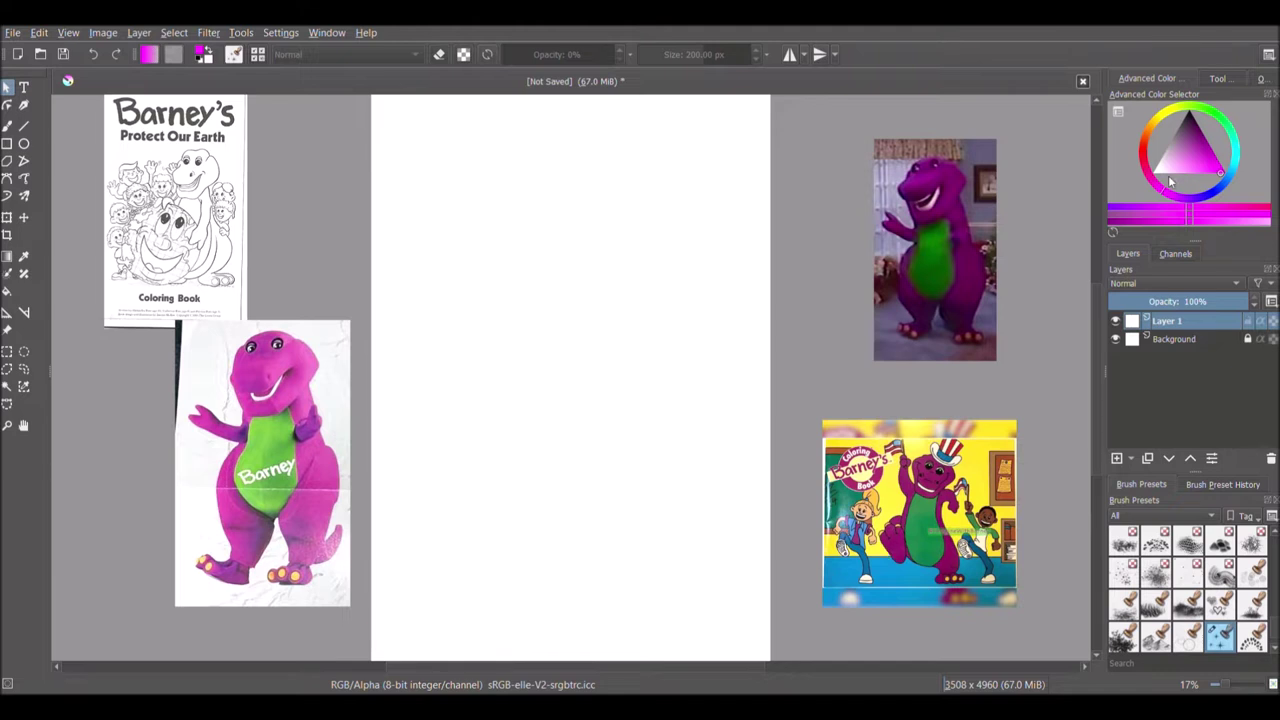
- Set up the Pencil-1 Hard brush preset with a dark reddish colour and a size of 4.23 px
scroll(1180, 590, up, 10)
click(1156, 605)
click(1212, 150)
click(1145, 163)
click(1213, 149)
key(b)
click(551, 217)
click(650, 62)
click(657, 60)
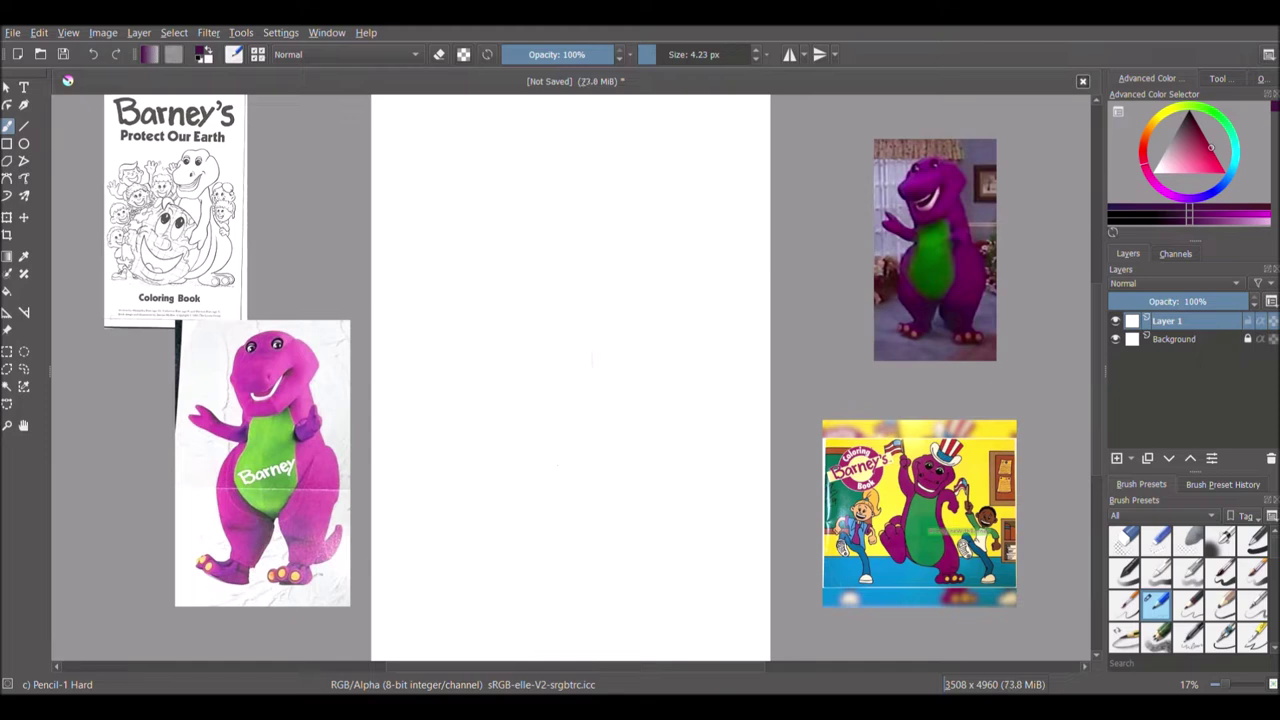
- Switch to crimson, enlarge the pencil to 10.02 px and rough in the oval head with its snout and jaw
drag(618, 207, 616, 227)
click(1215, 154)
mouse_move(530, 190)
mouse_down()
mouse_move(617, 190)
mouse_move(630, 206)
mouse_up()
click(661, 60)
drag(600, 161, 558, 159)
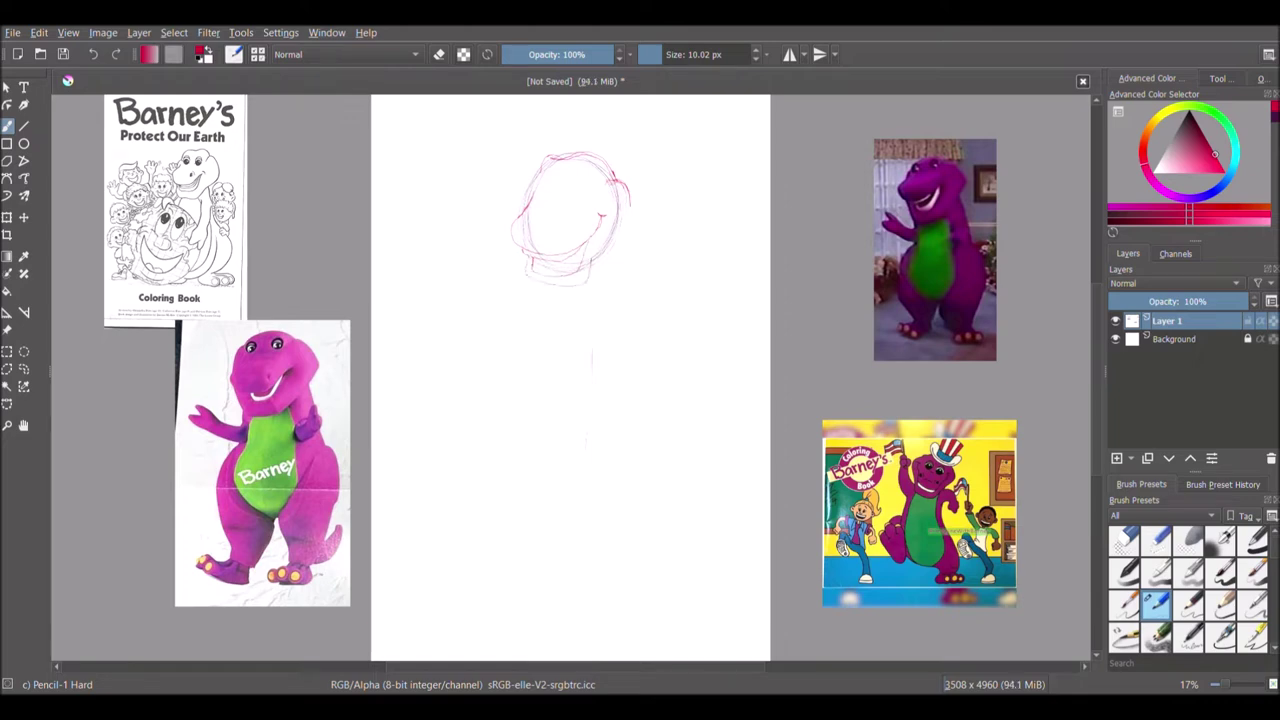
- Enlarge the pencil to 22.30 px and sketch the head outline, eyes, nostrils and lower jaw over the oval
click(664, 54)
scroll(798, 511, up, 1)
drag(1097, 473, 1141, 428)
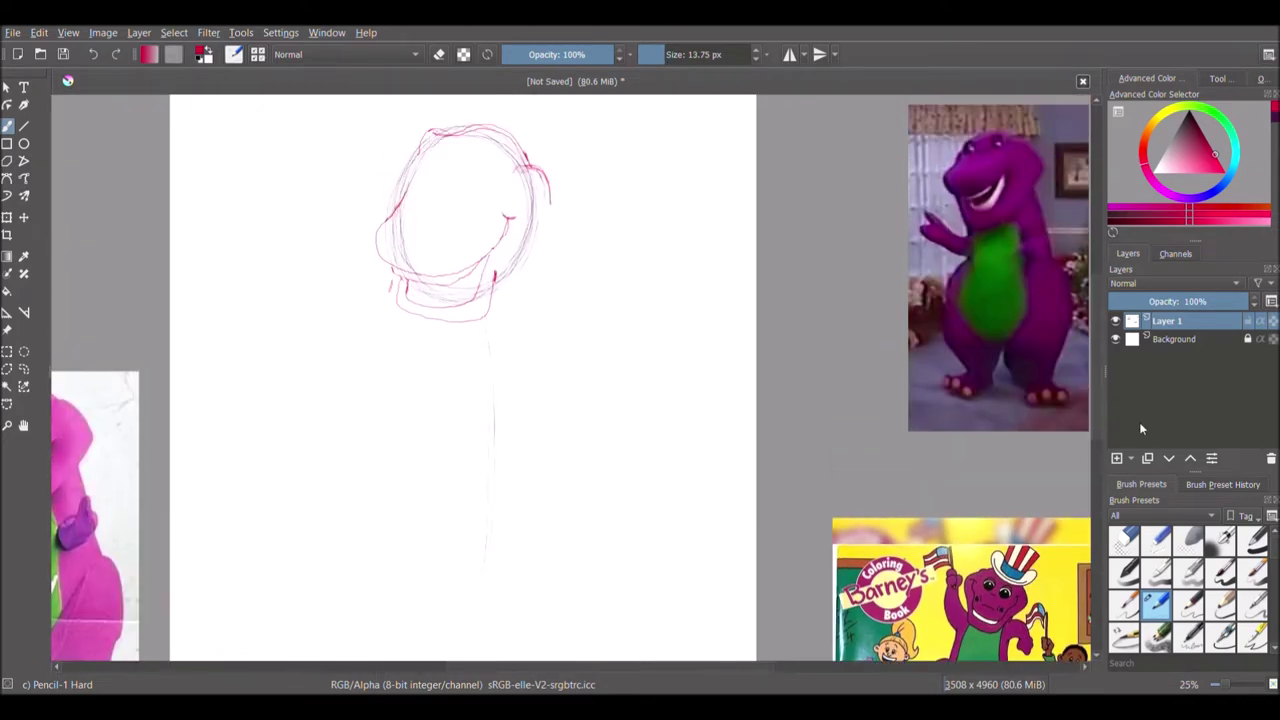
key(bracketright)
drag(592, 667, 531, 677)
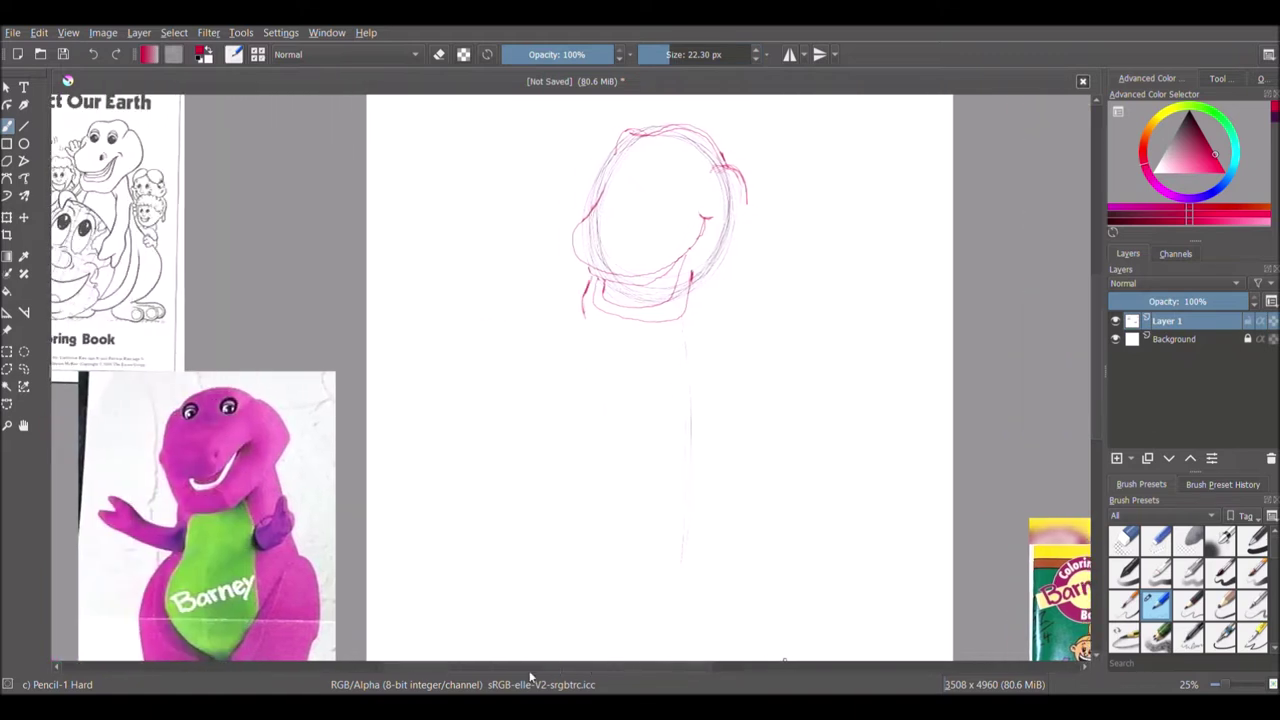
mouse_move(636, 336)
mouse_down()
mouse_move(717, 285)
mouse_move(742, 196)
mouse_up()
mouse_move(600, 208)
mouse_down()
mouse_move(615, 145)
mouse_move(708, 128)
mouse_move(677, 186)
mouse_move(689, 164)
mouse_up()
mouse_move(626, 166)
mouse_down()
mouse_move(615, 186)
mouse_move(627, 167)
mouse_up()
drag(689, 262, 652, 318)
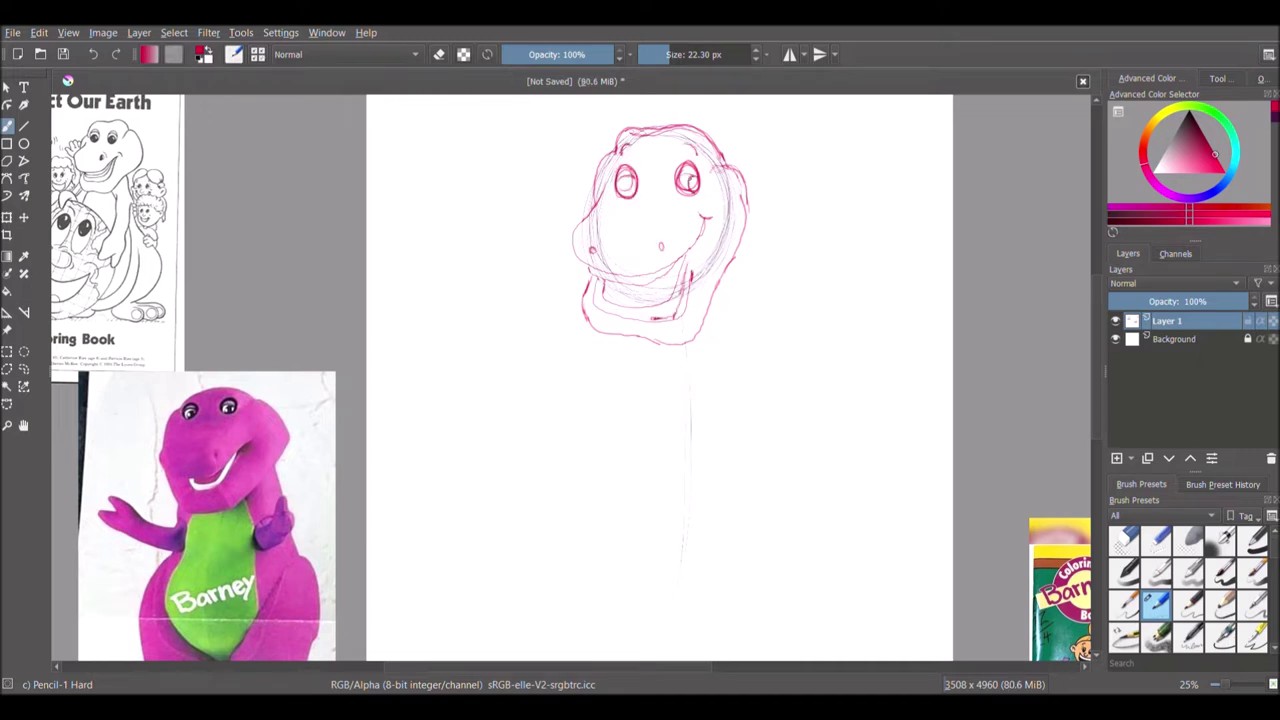
- Sketch the torso below the head, with the long belly patch, hips and upper legs
scroll(725, 157, down, 3)
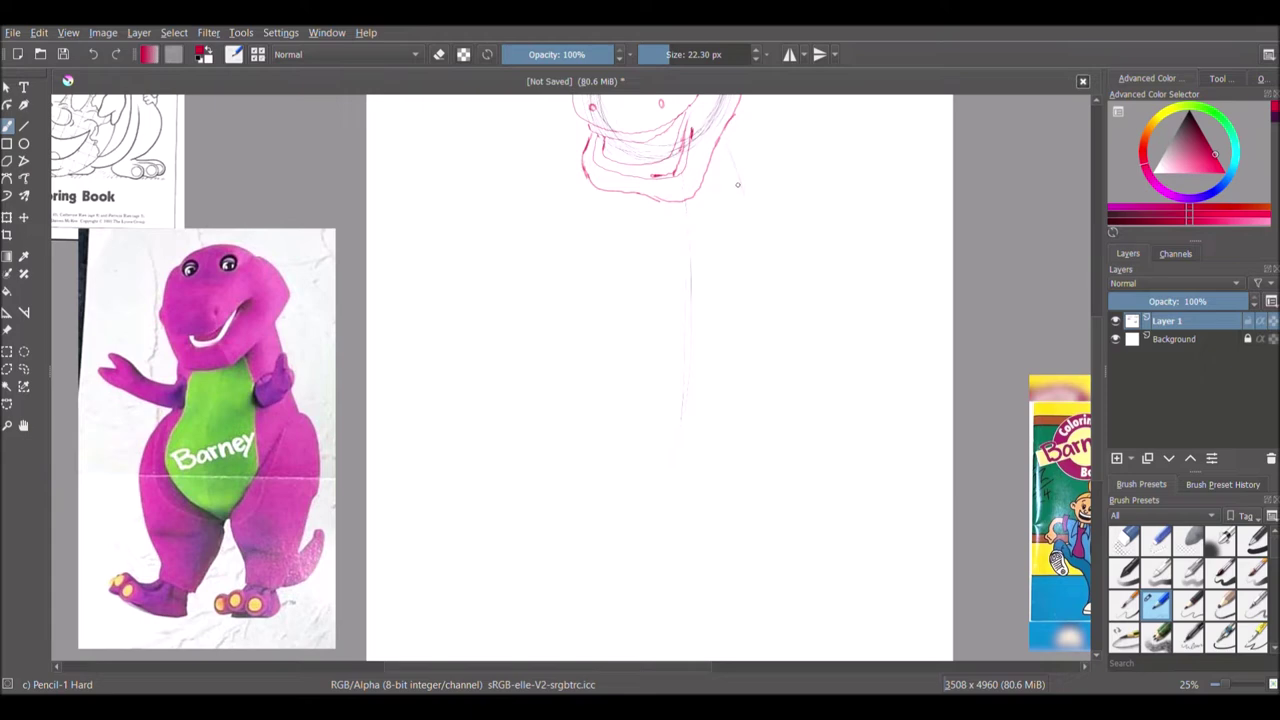
drag(676, 672, 682, 672)
drag(1097, 424, 1097, 394)
scroll(670, 420, down, 1)
mouse_move(727, 368)
mouse_down()
mouse_move(623, 469)
mouse_move(606, 412)
mouse_up()
drag(620, 289, 632, 354)
drag(745, 416, 731, 508)
drag(686, 440, 705, 498)
drag(726, 356, 746, 418)
drag(600, 418, 586, 516)
drag(624, 336, 604, 420)
drag(626, 284, 612, 388)
- Sketch both outstretched arms with mitten-like hands and darken the back of the neck
mouse_move(690, 300)
mouse_down()
mouse_move(682, 470)
mouse_move(618, 366)
mouse_move(622, 288)
mouse_move(552, 290)
mouse_up()
drag(562, 292, 620, 348)
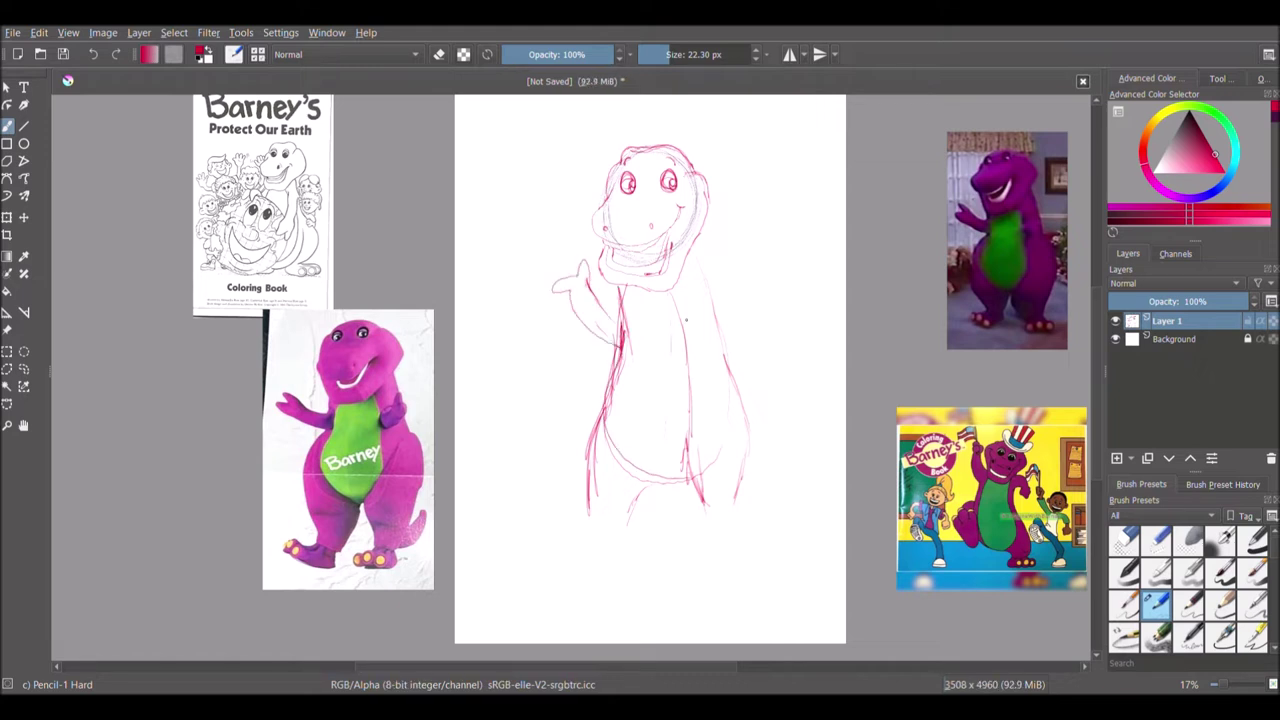
mouse_move(698, 326)
mouse_down()
mouse_move(756, 322)
mouse_move(750, 364)
mouse_up()
drag(697, 243, 719, 322)
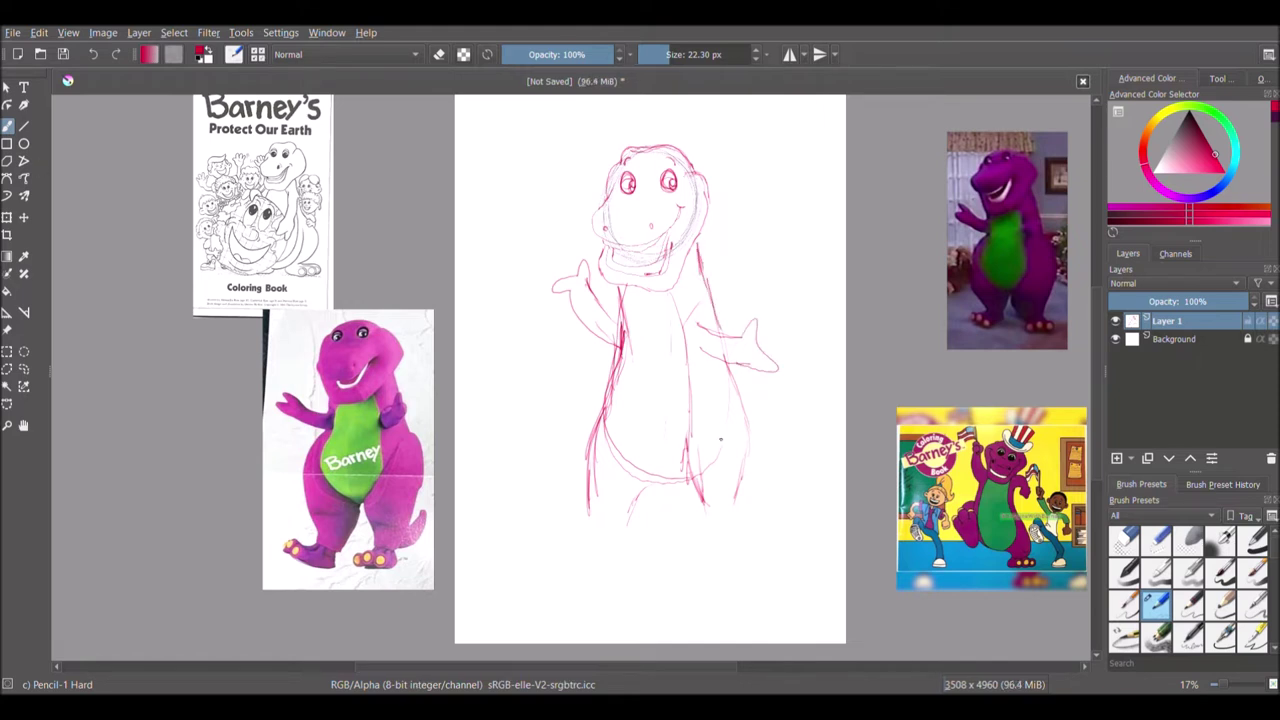
click(7, 386)
click(603, 277)
key(ctrl+z)
key(b)
- Hide Layer 1, add a new layer and sketch a head oval with a vertical body guide line
click(1115, 320)
click(1117, 458)
mouse_move(663, 246)
mouse_down()
mouse_move(684, 140)
mouse_move(708, 226)
mouse_up()
drag(686, 431, 682, 468)
- Sketch the dinosaur's head contour around the oval, with snout, cheek, open mouth, eyes and nostrils
mouse_move(625, 158)
mouse_down()
mouse_move(700, 150)
mouse_move(620, 135)
mouse_move(595, 235)
mouse_move(684, 210)
mouse_up()
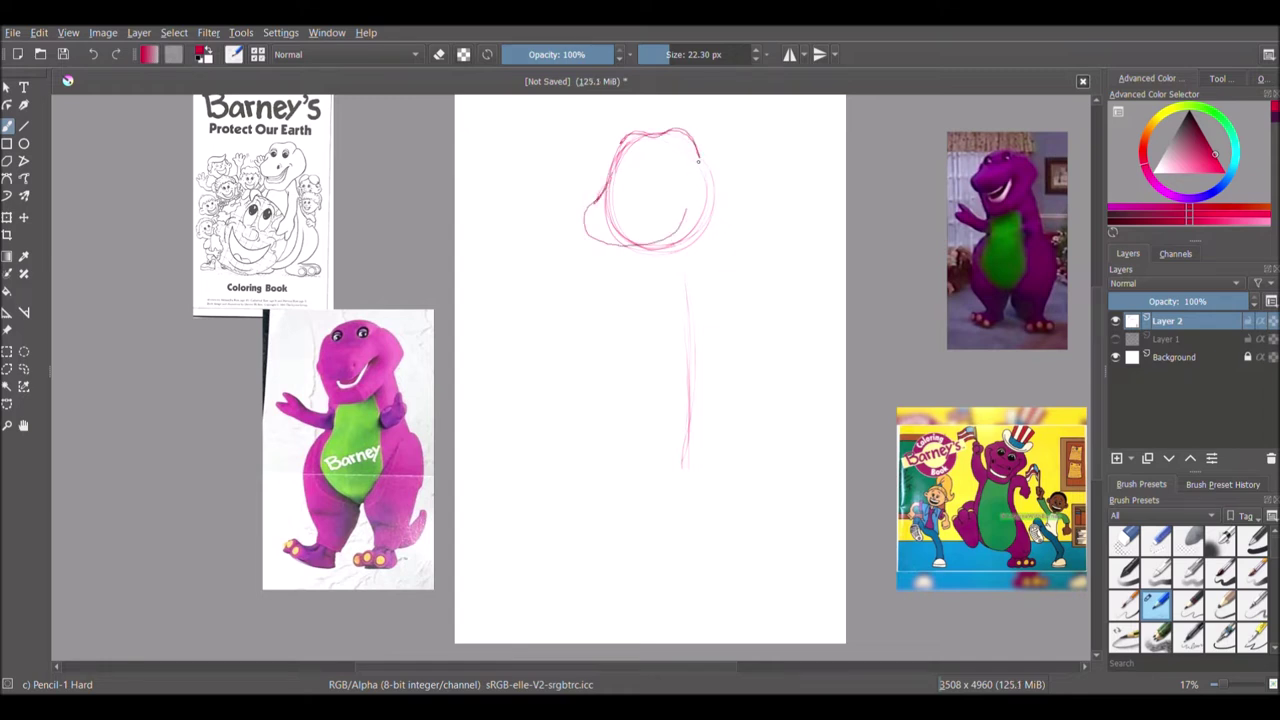
mouse_move(620, 285)
mouse_down()
mouse_move(681, 273)
mouse_move(717, 221)
mouse_up()
drag(607, 245, 661, 260)
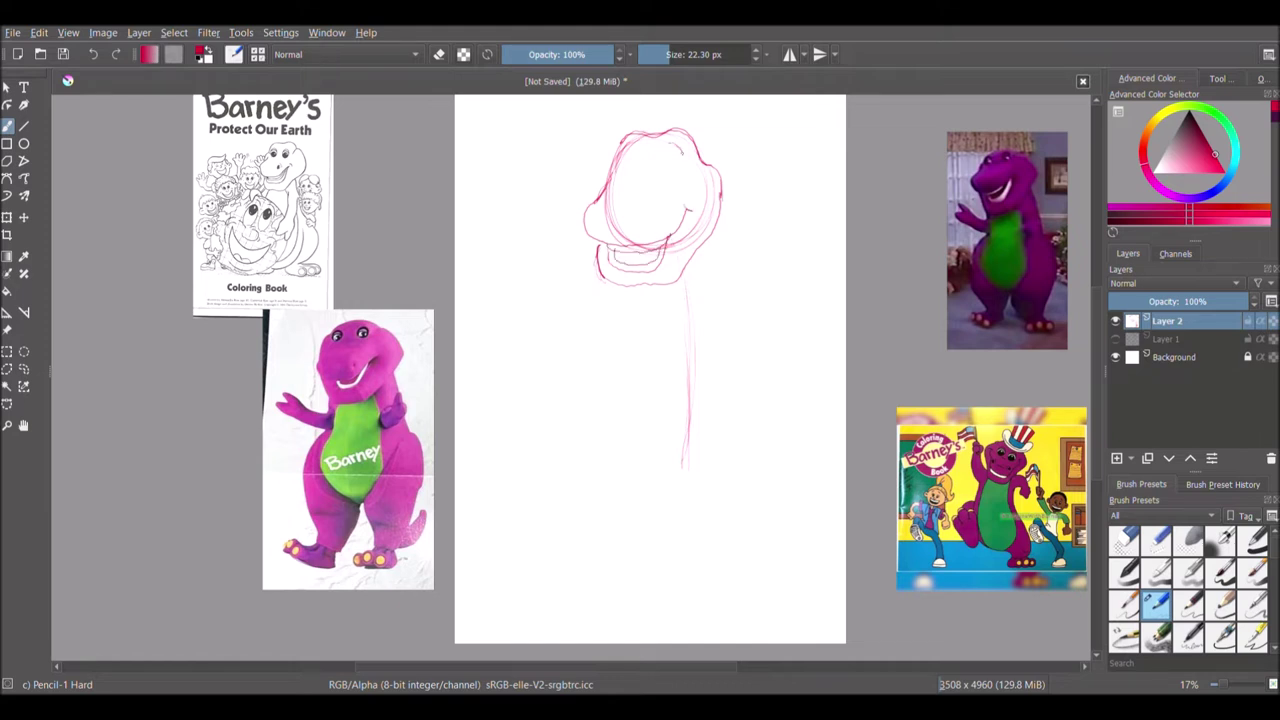
mouse_move(667, 181)
mouse_down()
mouse_move(624, 188)
mouse_move(636, 178)
mouse_up()
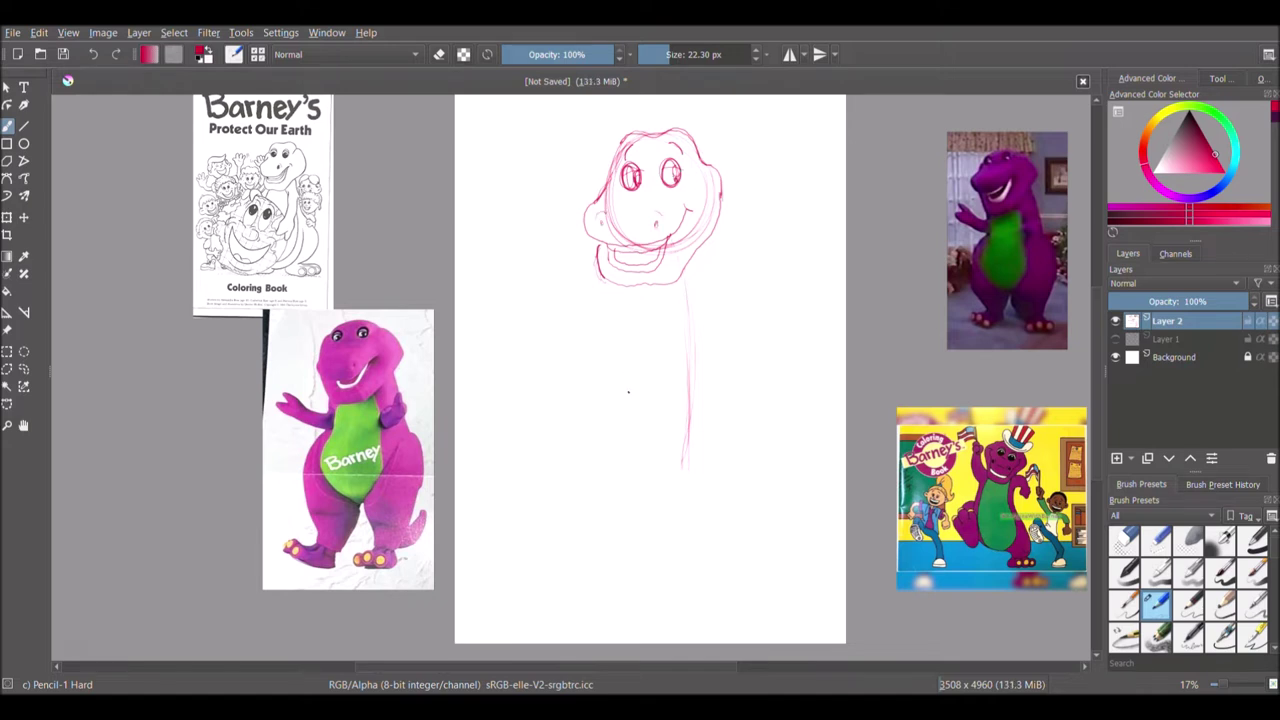
- Sketch the body under the head, with the rounded belly patch, back line and upper legs
mouse_move(632, 300)
mouse_down()
mouse_move(620, 505)
mouse_move(754, 432)
mouse_move(746, 470)
mouse_move(702, 290)
mouse_move(710, 450)
mouse_move(633, 324)
mouse_move(632, 284)
mouse_up()
mouse_move(694, 278)
mouse_down()
mouse_move(706, 464)
mouse_move(688, 524)
mouse_up()
drag(759, 428, 742, 530)
drag(597, 476, 594, 524)
drag(604, 458, 600, 560)
drag(657, 523, 637, 579)
drag(666, 537, 692, 565)
- Scale the whole sketch down slightly and reposition it on the page with a transform
click(8, 218)
drag(680, 300, 674, 284)
drag(760, 113, 745, 147)
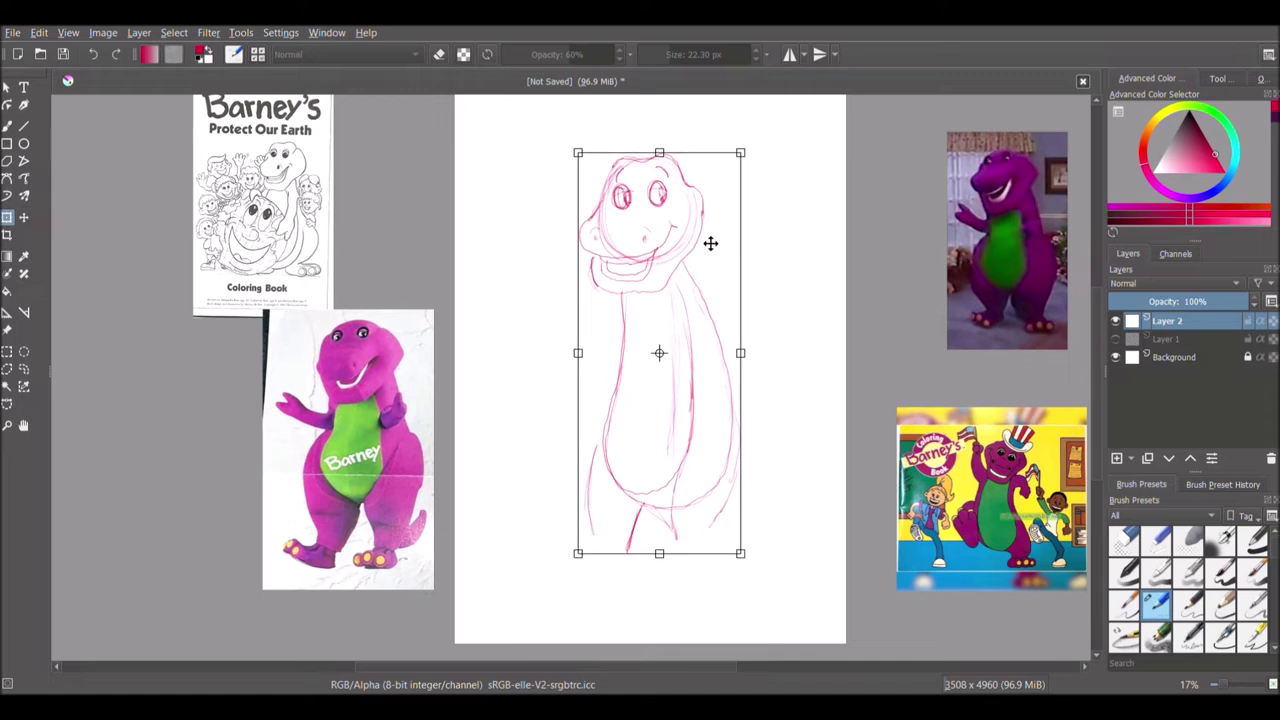
key(Return)
- Sketch both outstretched arms with hands, reinforce the belly and back lines, and extend the legs downward
key(b)
drag(616, 318, 600, 472)
mouse_move(583, 312)
mouse_down()
mouse_move(540, 316)
mouse_move(618, 362)
mouse_up()
mouse_move(704, 339)
mouse_down()
mouse_move(766, 345)
mouse_move(772, 326)
mouse_move(714, 368)
mouse_up()
drag(696, 248, 714, 322)
drag(742, 400, 738, 486)
drag(722, 512, 716, 536)
drag(629, 536, 616, 573)
drag(680, 538, 679, 572)
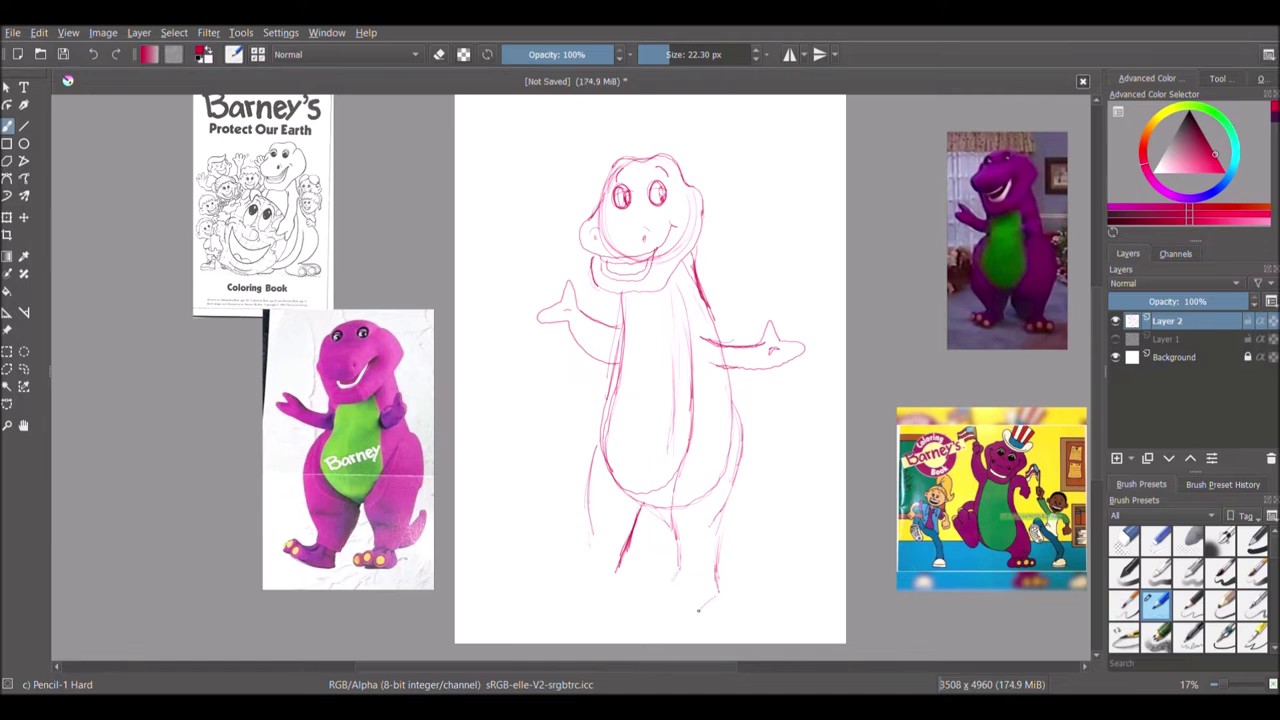
- Sketch the feet with three round toes each and a curved tail, and redraw the back of the head
mouse_move(668, 630)
mouse_down()
mouse_move(636, 610)
mouse_move(661, 597)
mouse_move(675, 540)
mouse_up()
mouse_move(732, 489)
mouse_down()
mouse_move(785, 508)
mouse_move(718, 544)
mouse_up()
mouse_move(537, 562)
mouse_down()
mouse_move(580, 605)
mouse_move(544, 546)
mouse_move(548, 560)
mouse_up()
mouse_move(527, 540)
mouse_down()
mouse_move(541, 549)
mouse_move(522, 558)
mouse_move(578, 610)
mouse_up()
drag(547, 557, 559, 565)
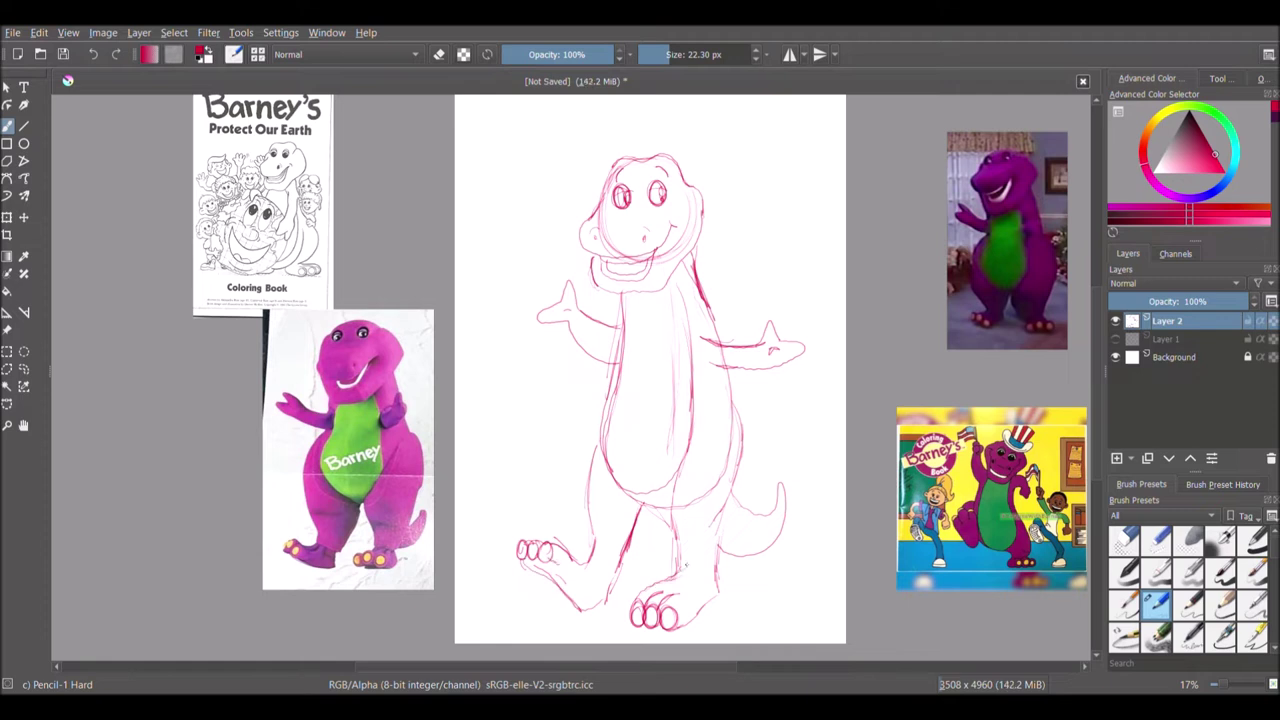
mouse_move(716, 335)
mouse_down()
mouse_move(696, 222)
mouse_move(712, 182)
mouse_move(666, 156)
mouse_up()
- Select the head with an elliptical selection, enlarge and shift it slightly with a transform, and deselect
click(24, 351)
drag(534, 143, 746, 300)
key(ctrl+z)
drag(568, 123, 737, 306)
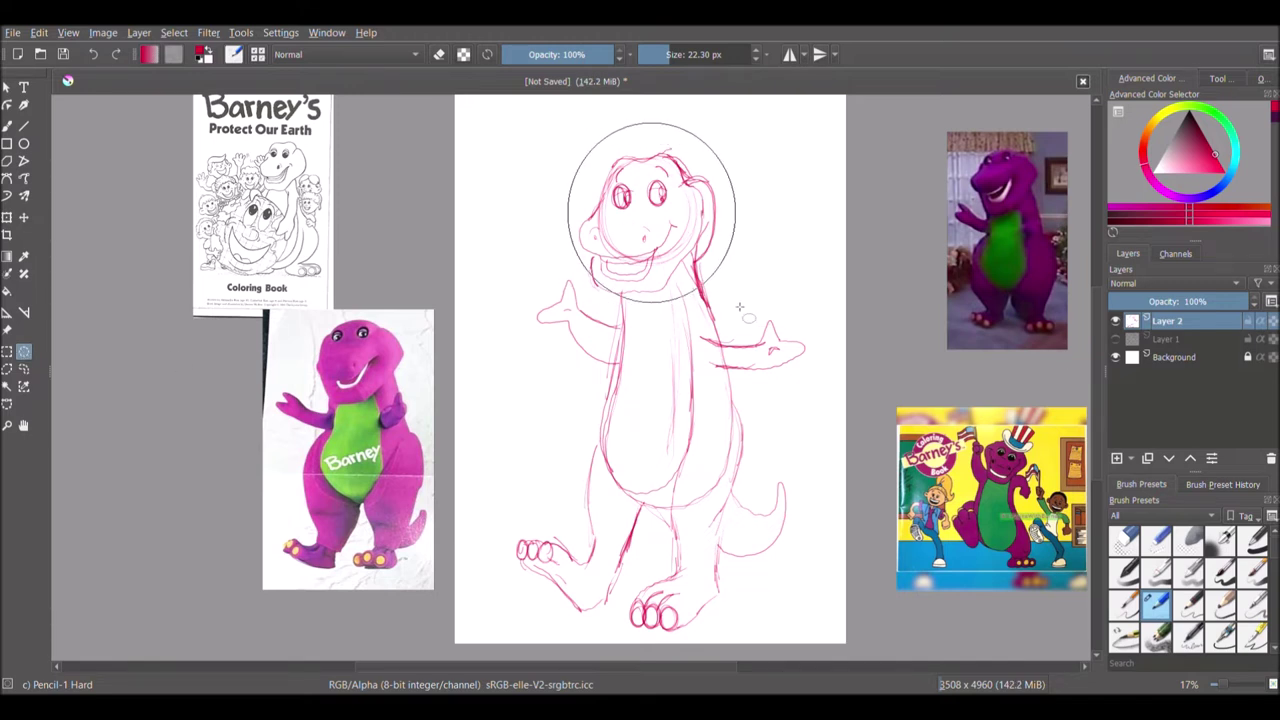
key(ctrl+t)
drag(745, 318, 769, 344)
drag(725, 277, 719, 269)
key(Return)
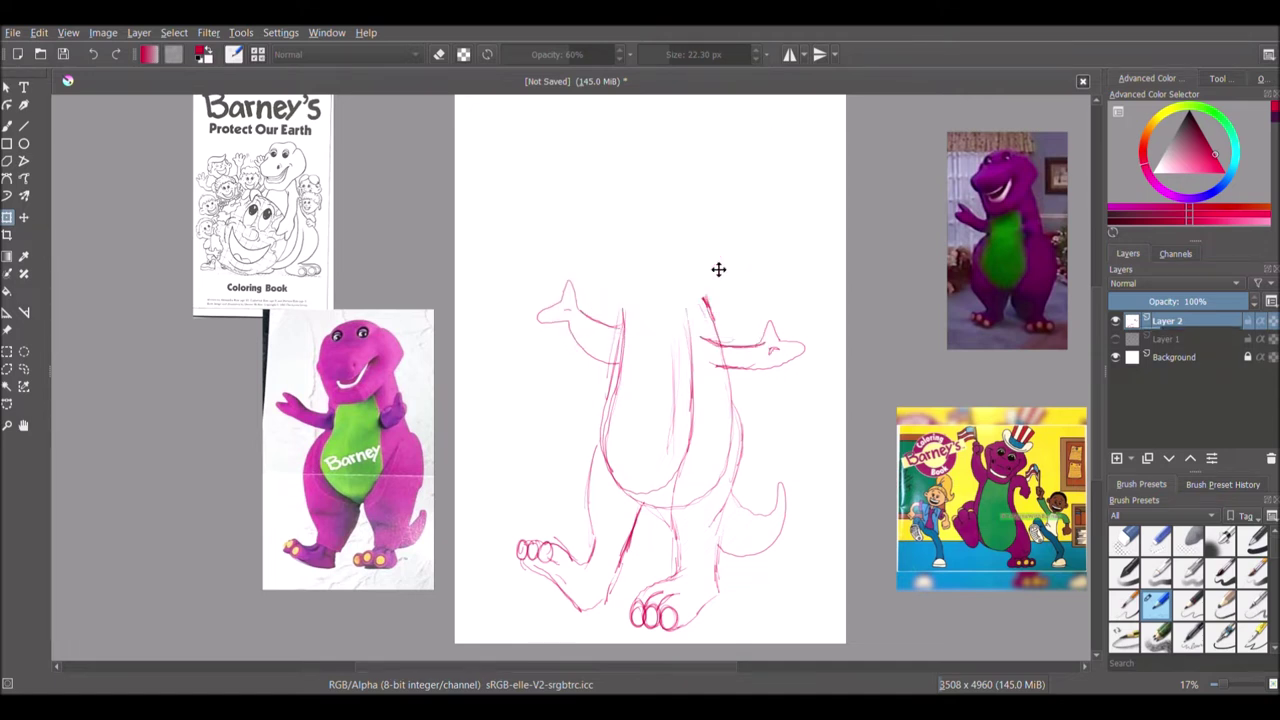
click(7, 126)
click(24, 351)
click(540, 250)
- Erase the heavy line along the back of the head and neck
click(7, 126)
click(439, 55)
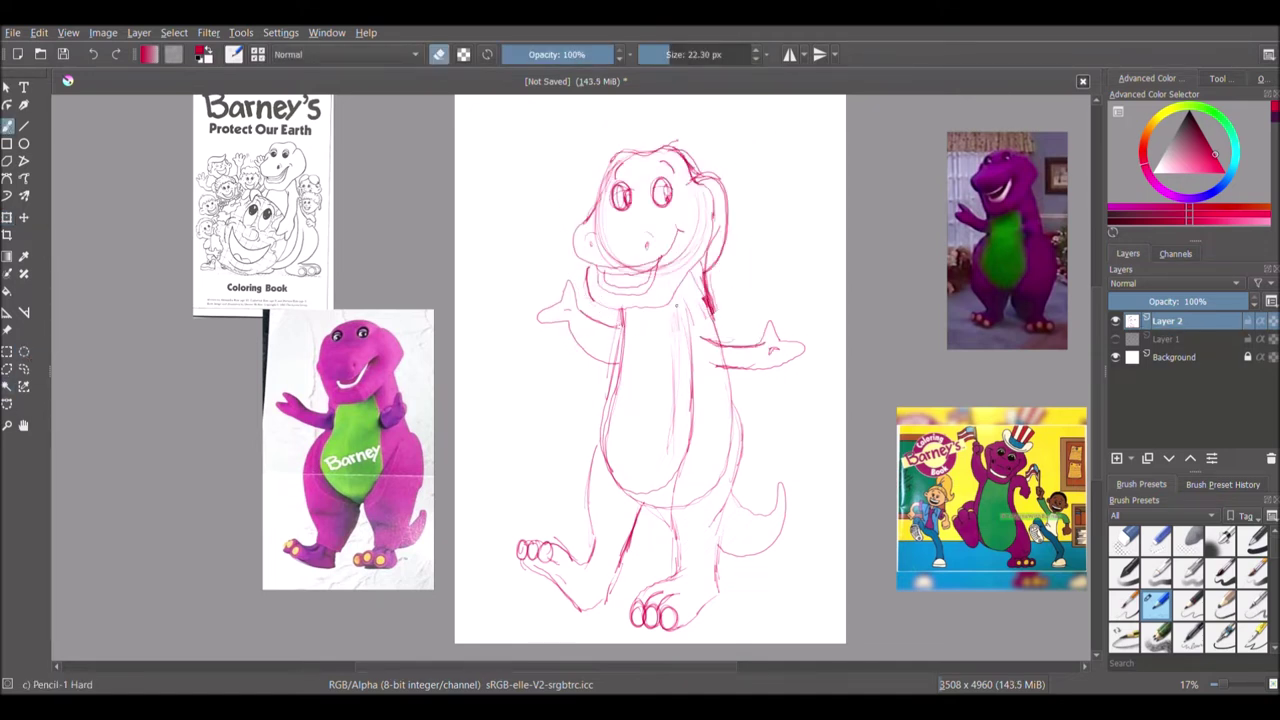
mouse_move(705, 266)
mouse_down()
mouse_move(712, 194)
mouse_move(723, 243)
mouse_up()
mouse_move(669, 56)
mouse_down()
mouse_move(686, 66)
mouse_move(676, 70)
mouse_up()
mouse_move(718, 178)
mouse_down()
mouse_move(729, 243)
mouse_move(682, 152)
mouse_up()
- Reduce the pencil to 17.08 px and redraw the back of the head and the outer hip and leg line
drag(678, 54, 652, 54)
key(e)
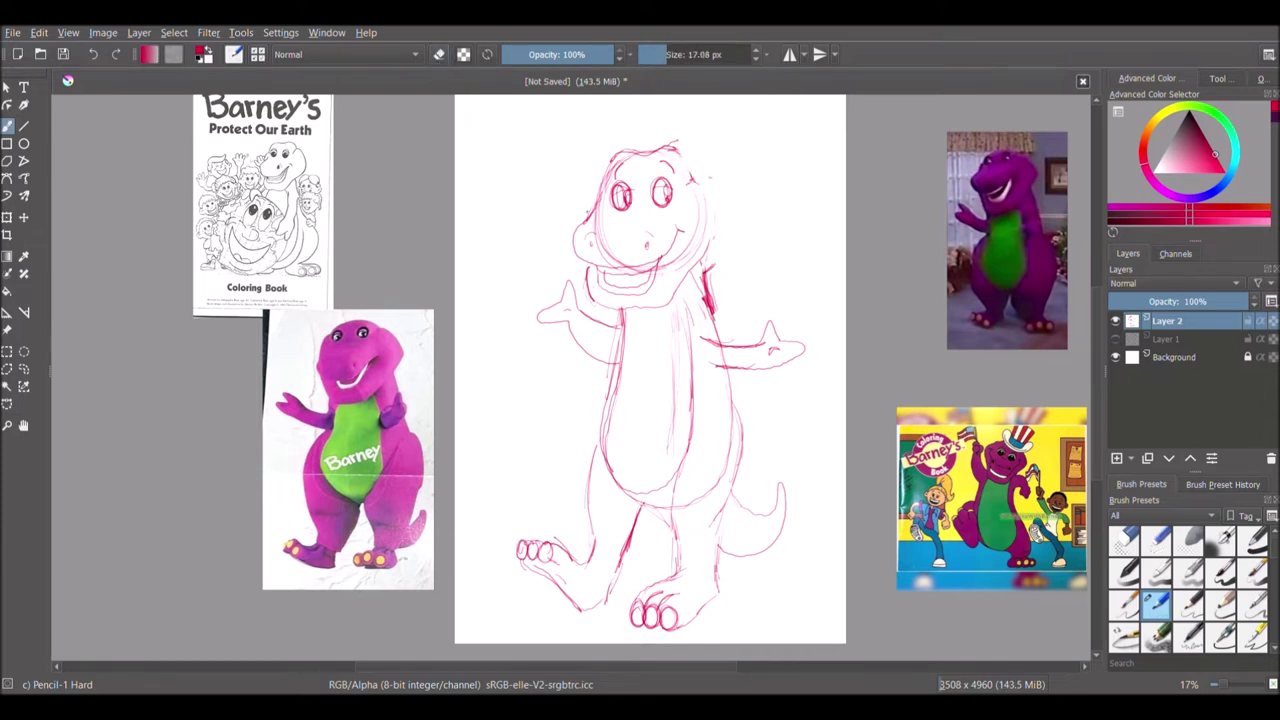
drag(696, 170, 712, 282)
mouse_move(733, 400)
mouse_down()
mouse_move(737, 490)
mouse_move(718, 592)
mouse_up()
- Add a new layer for the line art and set up the Ink-3 Gpen brush in black at 17.08 px
click(1117, 458)
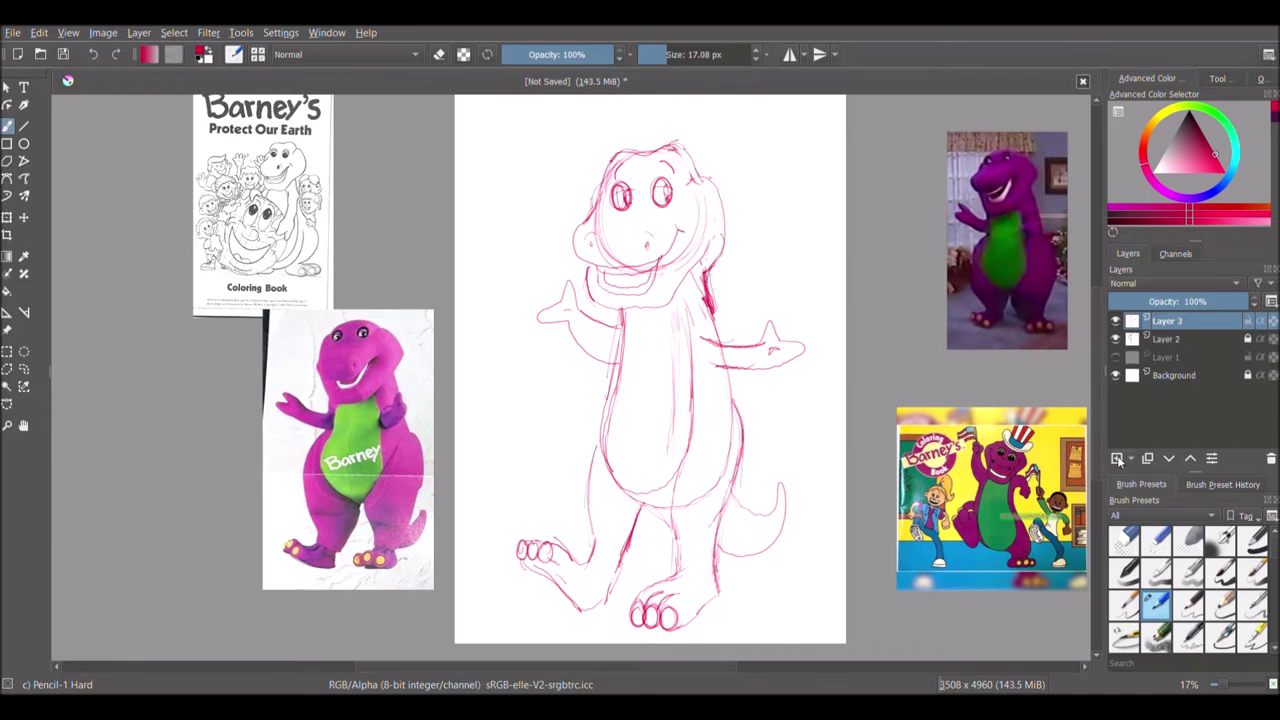
click(1253, 640)
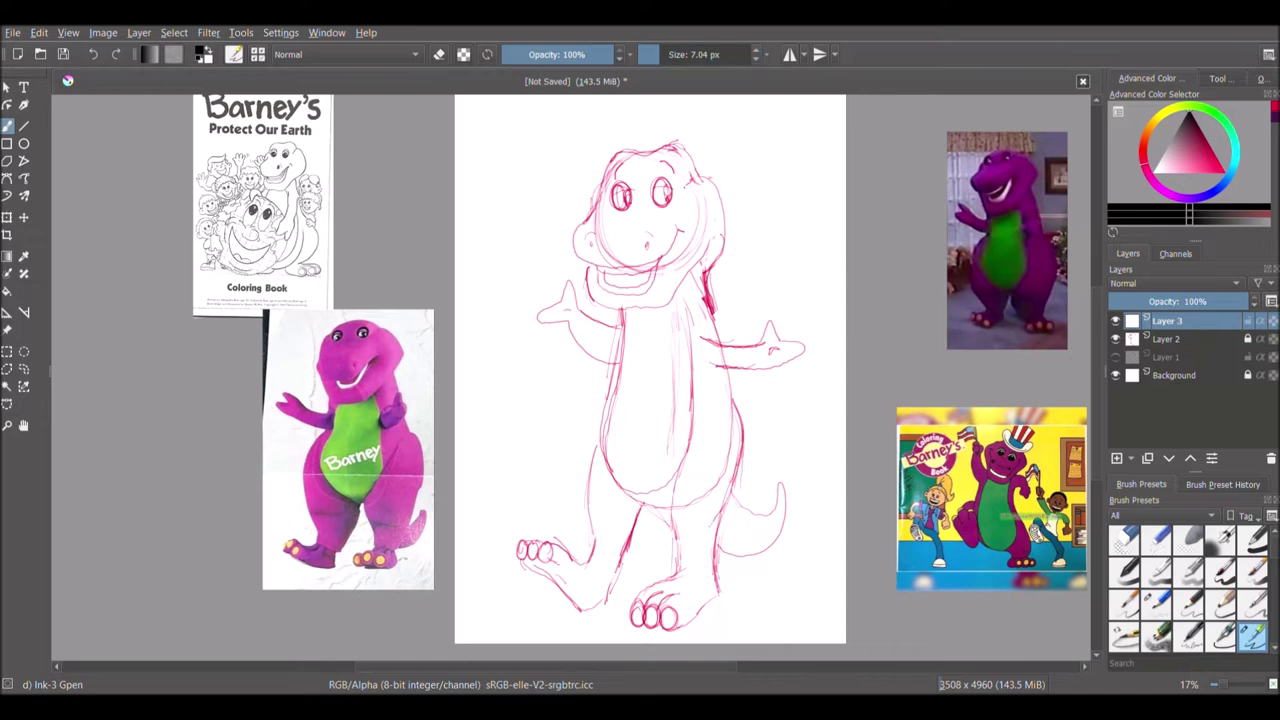
scroll(559, 208, up, 3)
drag(439, 667, 487, 666)
drag(1097, 363, 1097, 343)
click(667, 55)
- Ink both eyes with eyelids and pupils, the eyebrows, and the nostrils over the sketch
mouse_move(622, 285)
mouse_down()
mouse_move(668, 222)
mouse_move(624, 294)
mouse_up()
mouse_move(619, 244)
mouse_down()
mouse_move(666, 236)
mouse_move(660, 282)
mouse_up()
mouse_move(540, 248)
mouse_down()
mouse_move(544, 290)
mouse_move(498, 280)
mouse_move(548, 292)
mouse_up()
drag(498, 268, 550, 244)
drag(641, 157, 681, 191)
drag(501, 205, 528, 162)
mouse_move(433, 397)
mouse_down()
mouse_move(435, 415)
mouse_move(447, 379)
mouse_up()
drag(599, 405, 600, 419)
mouse_move(594, 379)
mouse_down()
mouse_move(607, 372)
mouse_move(619, 388)
mouse_up()
- Ink the head contour, snout, smile line, lower jaw and open mouth, filling the mouth interior black
mouse_move(741, 214)
mouse_down()
mouse_move(842, 350)
mouse_move(776, 488)
mouse_up()
mouse_move(576, 134)
mouse_down()
mouse_move(612, 128)
mouse_move(752, 208)
mouse_up()
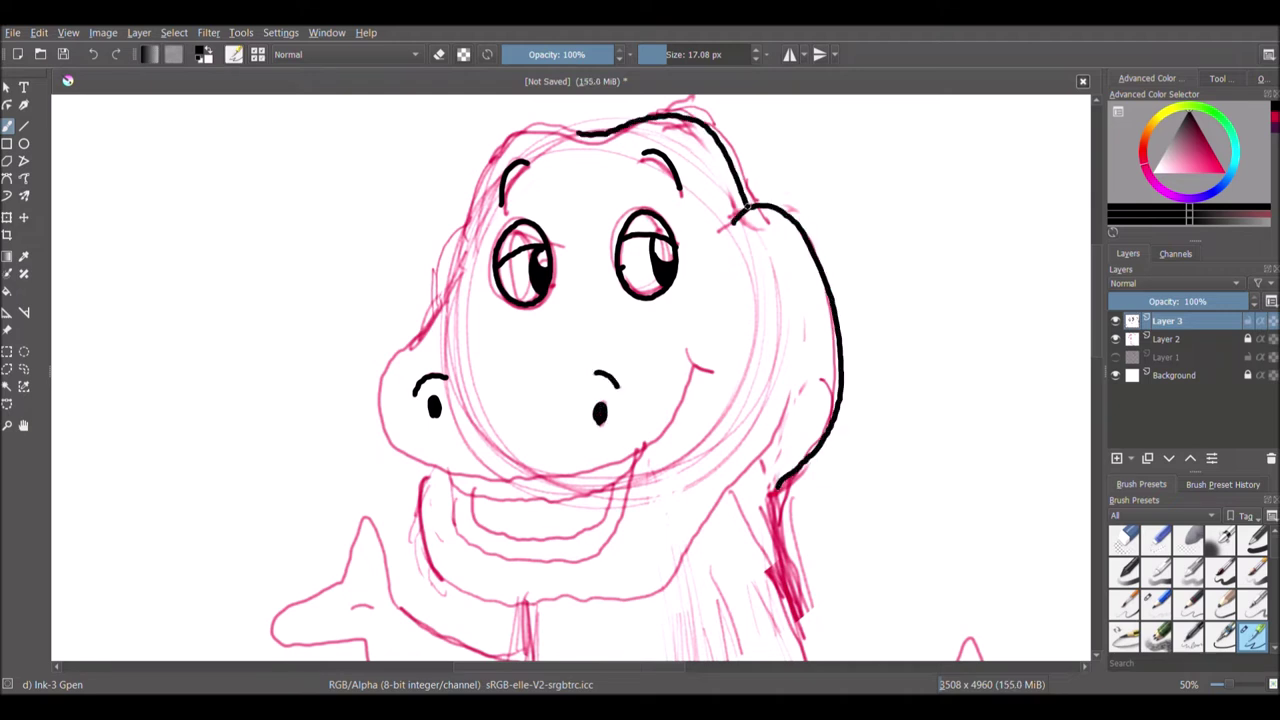
mouse_move(458, 272)
mouse_down()
mouse_move(379, 410)
mouse_move(516, 480)
mouse_move(647, 443)
mouse_move(691, 368)
mouse_move(710, 378)
mouse_up()
mouse_move(640, 452)
mouse_down()
mouse_move(552, 500)
mouse_move(445, 478)
mouse_move(586, 540)
mouse_move(612, 486)
mouse_up()
mouse_move(456, 498)
mouse_down()
mouse_move(618, 540)
mouse_move(628, 473)
mouse_move(492, 524)
mouse_move(586, 530)
mouse_move(515, 508)
mouse_move(572, 498)
mouse_move(578, 530)
mouse_move(540, 518)
mouse_move(575, 520)
mouse_move(604, 499)
mouse_move(562, 538)
mouse_up()
mouse_move(440, 305)
mouse_down()
mouse_move(522, 126)
mouse_move(590, 132)
mouse_up()
mouse_move(432, 476)
mouse_down()
mouse_move(556, 606)
mouse_move(714, 546)
mouse_move(782, 474)
mouse_up()
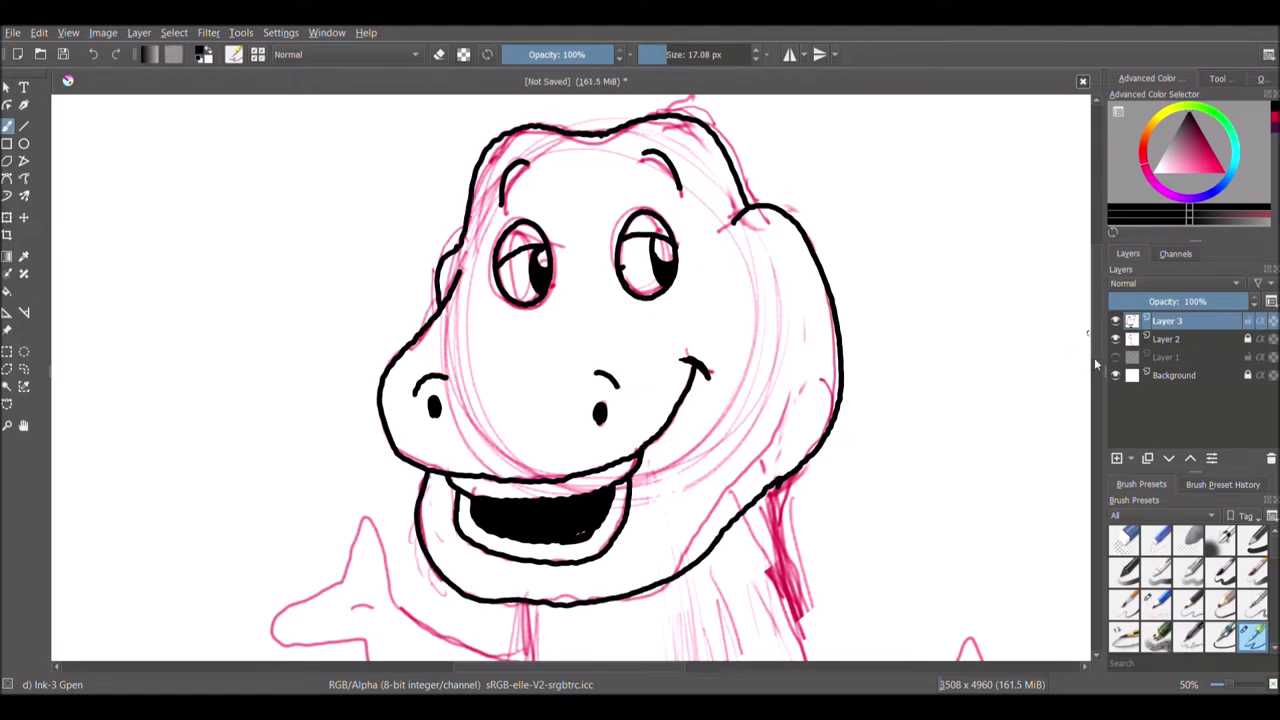
- Ink the neck's back line and both arms, drawing the right hand smaller than in the sketch
drag(1095, 364, 1095, 476)
scroll(736, 478, down, 1)
scroll(614, 380, up, 2)
drag(724, 203, 758, 354)
mouse_move(474, 292)
mouse_down()
mouse_move(438, 268)
mouse_move(564, 320)
mouse_up()
mouse_move(438, 264)
mouse_down()
mouse_move(400, 307)
mouse_move(544, 390)
mouse_up()
mouse_move(729, 343)
mouse_down()
mouse_move(816, 334)
mouse_move(840, 382)
mouse_move(744, 404)
mouse_up()
drag(818, 361, 831, 365)
- Ink the outline of the long belly patch from under the jaw to its rounded lower end
scroll(1095, 424, down, 2)
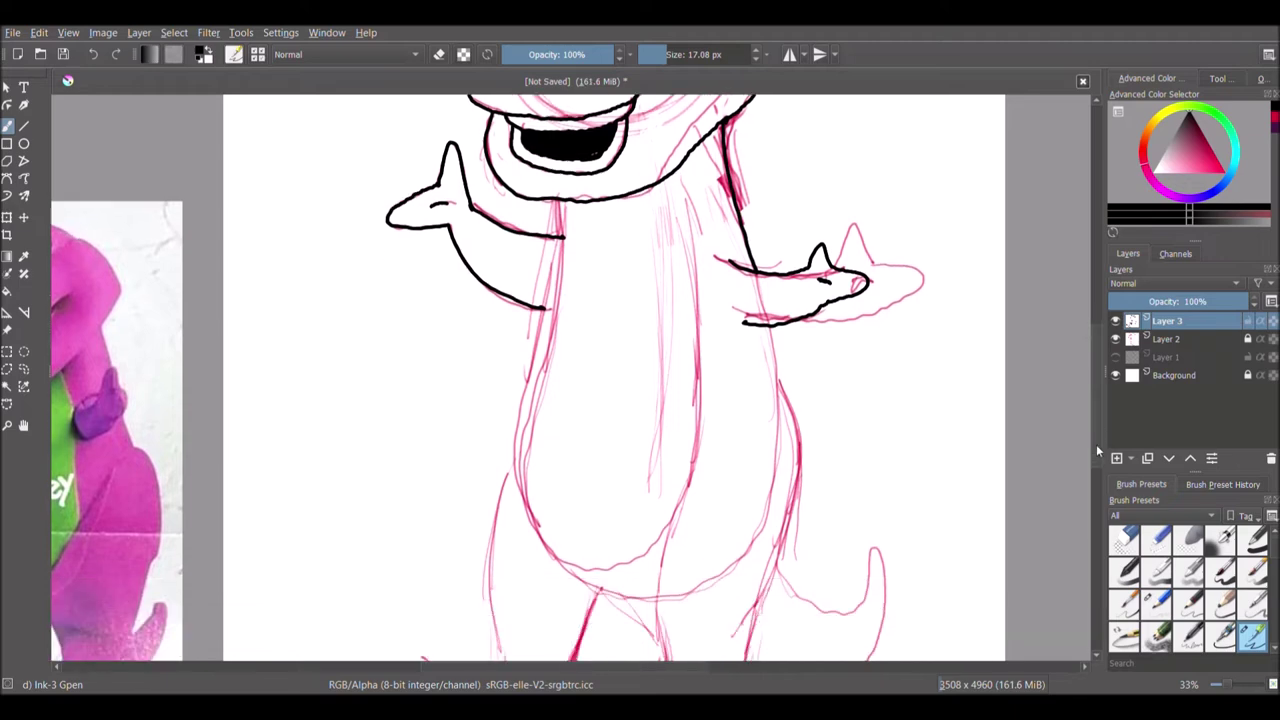
mouse_move(562, 200)
mouse_down()
mouse_move(535, 356)
mouse_move(548, 556)
mouse_move(598, 584)
mouse_up()
mouse_move(684, 170)
mouse_down()
mouse_move(704, 466)
mouse_move(590, 582)
mouse_up()
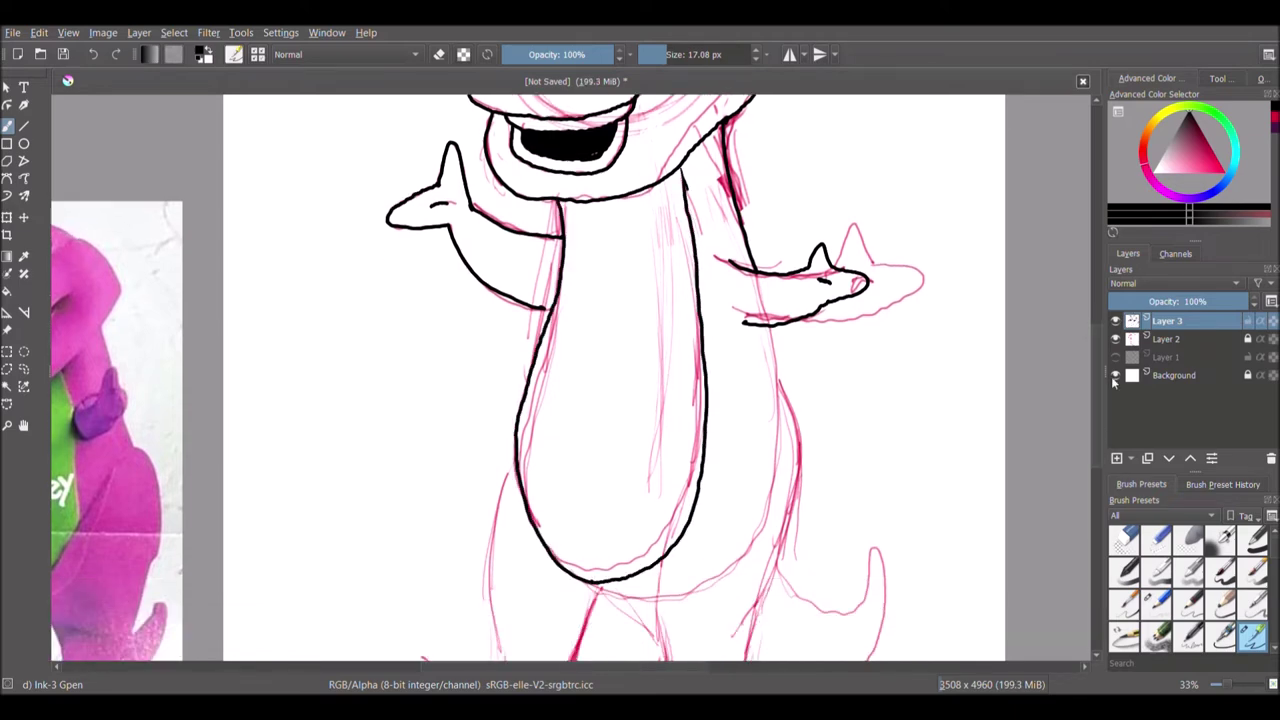
- Ink the hips, both legs and the right foot over the sketch
scroll(614, 378, down, 5)
mouse_move(670, 518)
mouse_down()
mouse_move(630, 404)
mouse_move(598, 391)
mouse_move(543, 556)
mouse_up()
mouse_move(514, 256)
mouse_down()
mouse_move(490, 330)
mouse_move(485, 505)
mouse_up()
mouse_move(778, 184)
mouse_down()
mouse_move(772, 364)
mouse_move(752, 412)
mouse_up()
mouse_move(636, 616)
mouse_down()
mouse_move(662, 566)
mouse_move(639, 560)
mouse_move(618, 632)
mouse_move(606, 590)
mouse_move(600, 628)
mouse_up()
drag(580, 586, 670, 508)
mouse_move(666, 632)
mouse_down()
mouse_move(742, 570)
mouse_move(752, 408)
mouse_up()
- Ink the left foot with its round toes and sole
drag(690, 667, 612, 669)
drag(765, 507, 722, 467)
drag(722, 500, 747, 513)
mouse_move(714, 465)
mouse_down()
mouse_move(698, 474)
mouse_move(703, 465)
mouse_up()
drag(696, 467, 692, 500)
mouse_move(666, 456)
mouse_down()
mouse_move(658, 496)
mouse_move(708, 458)
mouse_up()
mouse_move(680, 508)
mouse_down()
mouse_move(772, 598)
mouse_move(848, 550)
mouse_up()
drag(734, 532, 752, 550)
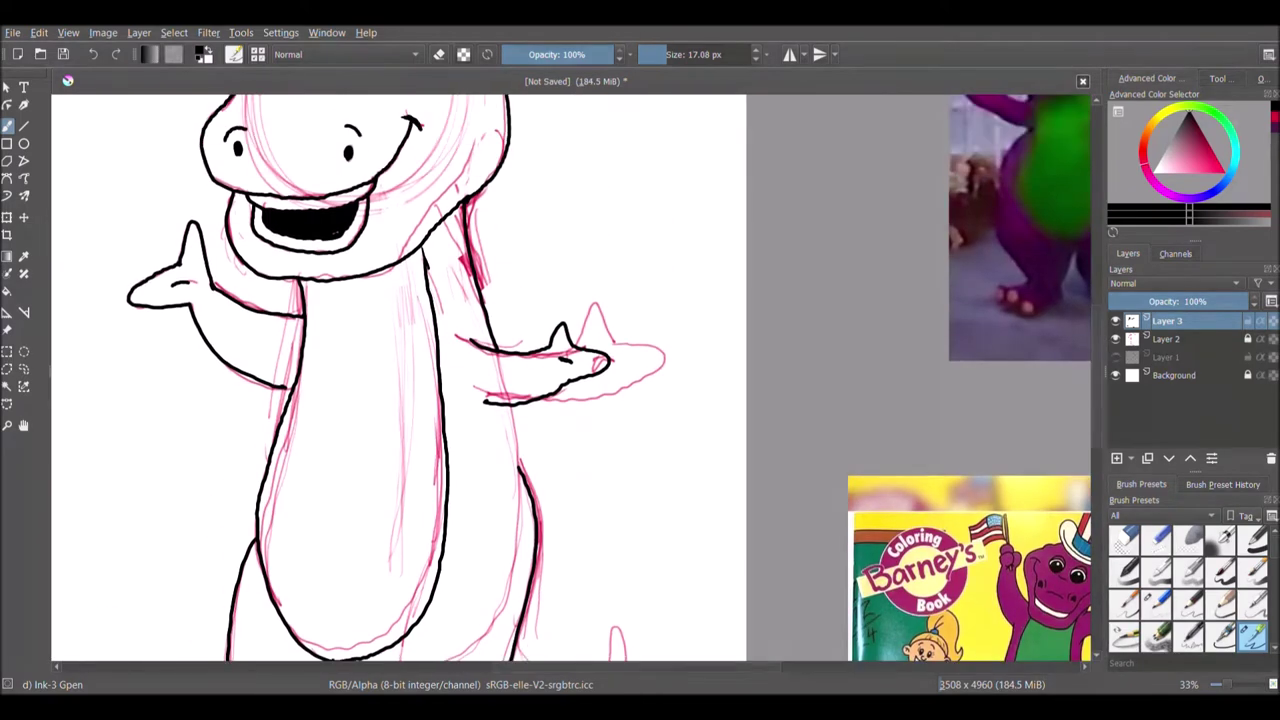
- Ink the side of the body below the right arm and hide the sketch on Layer 2
drag(519, 472, 514, 405)
drag(1095, 433, 1095, 496)
mouse_move(516, 398)
mouse_down()
mouse_move(598, 418)
mouse_move(583, 496)
mouse_move(487, 485)
mouse_up()
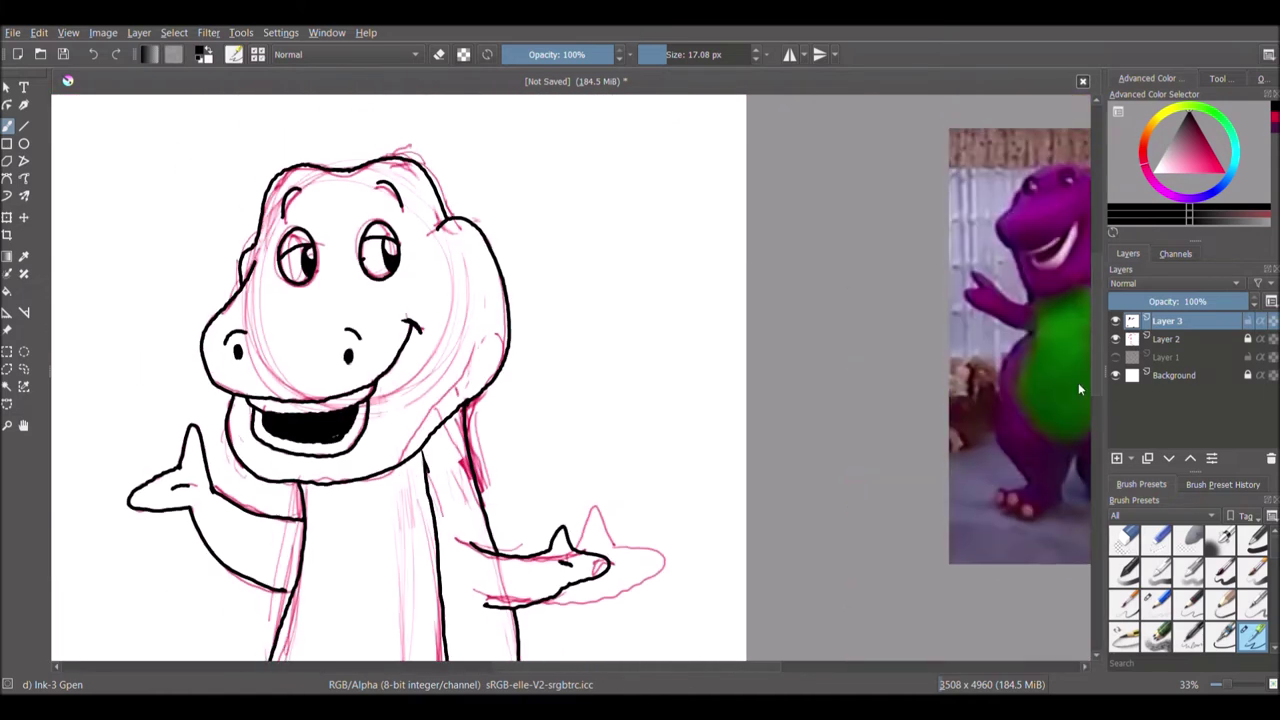
click(1116, 340)
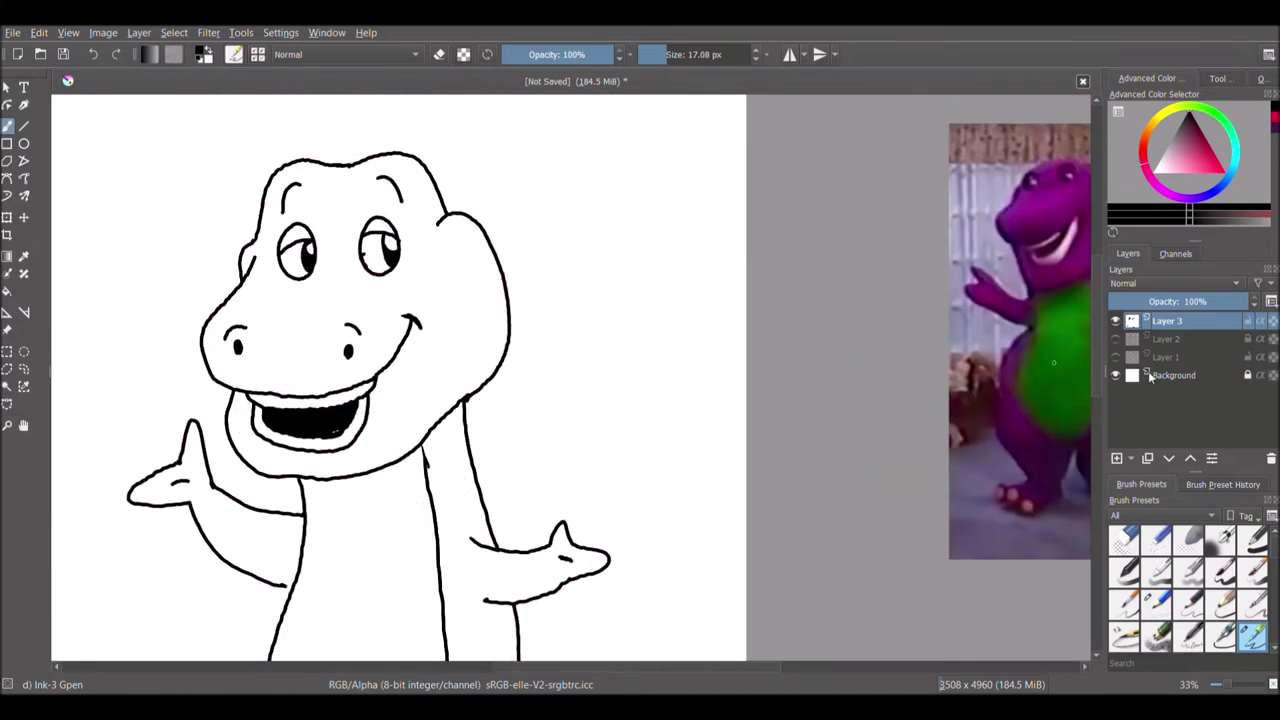
- Draw small half-round spots along the inner edge of the dinosaur's back
scroll(1092, 478, down, 8)
drag(512, 230, 514, 196)
drag(518, 428, 581, 481)
scroll(1101, 430, up, 8)
key(e)
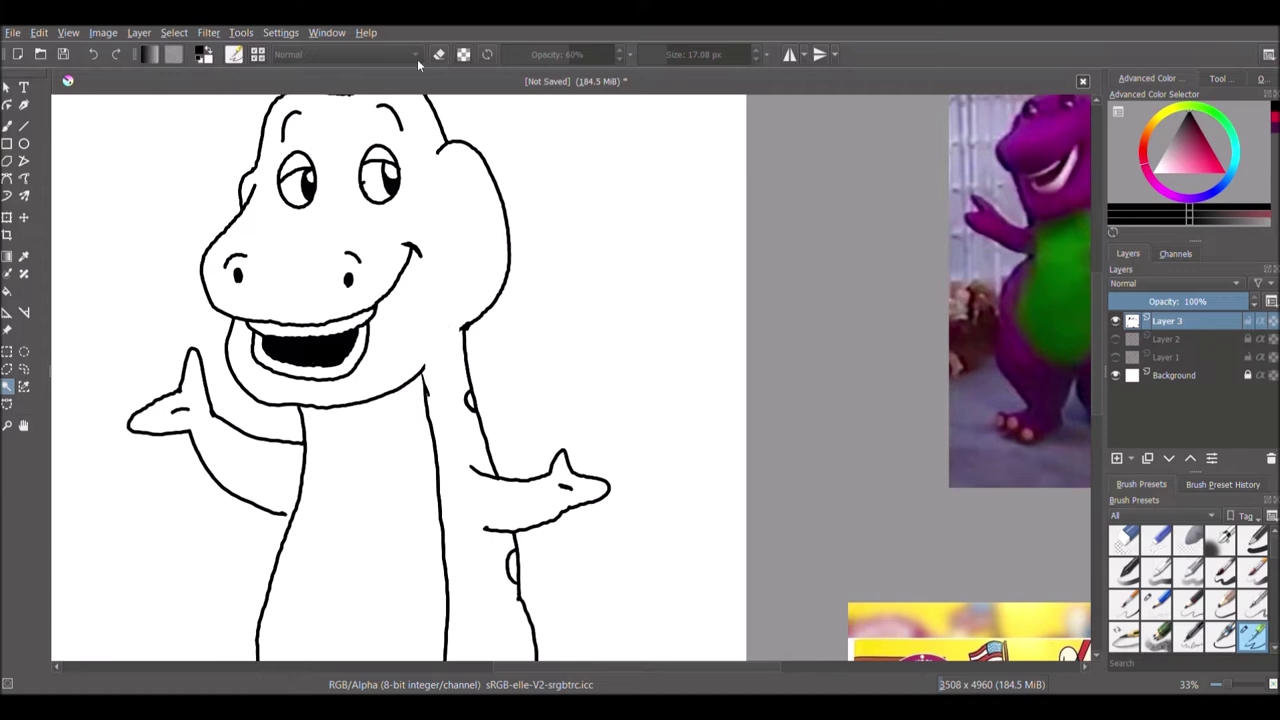
- Fill the head, arms and body skin areas on a new layer with the pink sampled from the reference photo
click(8, 386)
click(1117, 460)
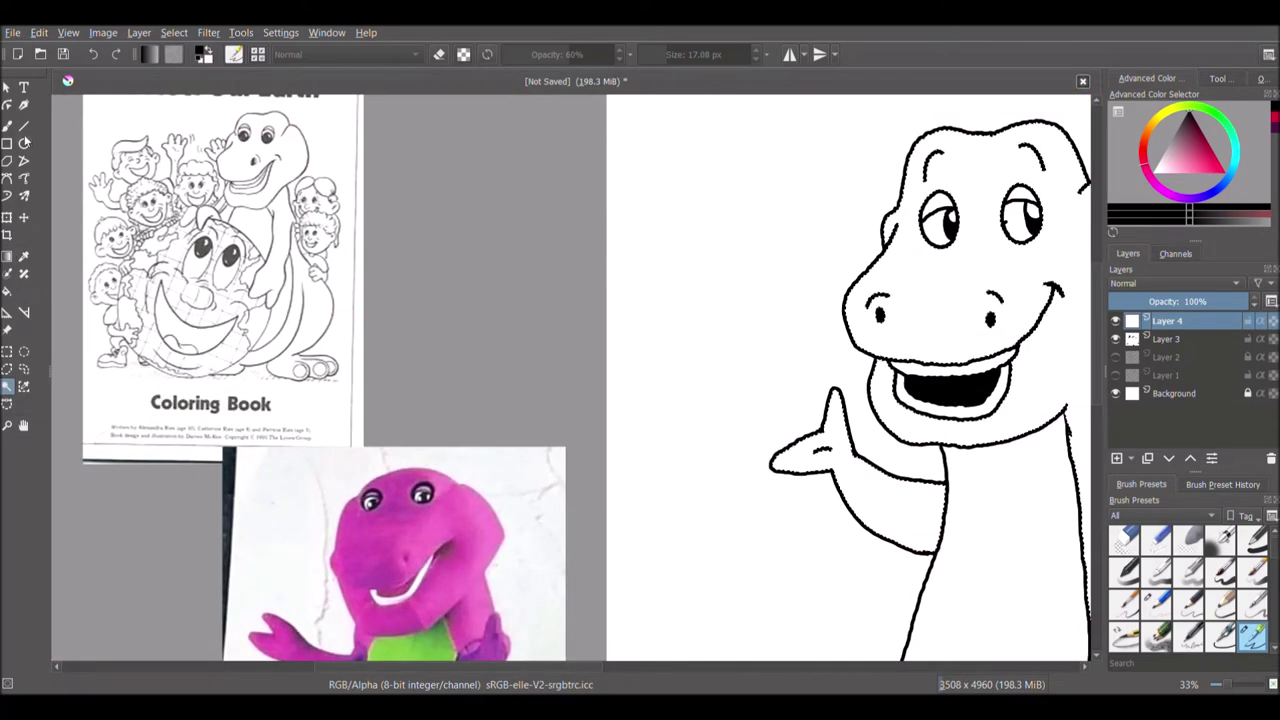
click(24, 256)
click(443, 560)
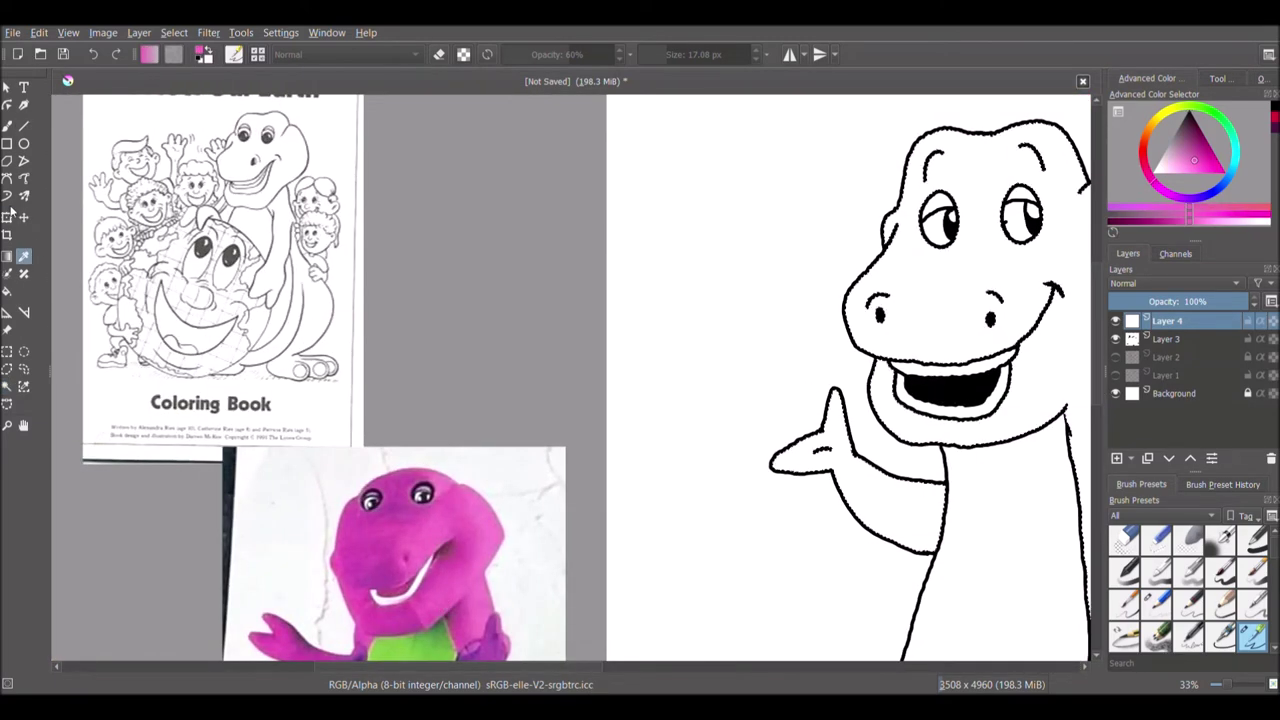
key(f)
click(960, 160)
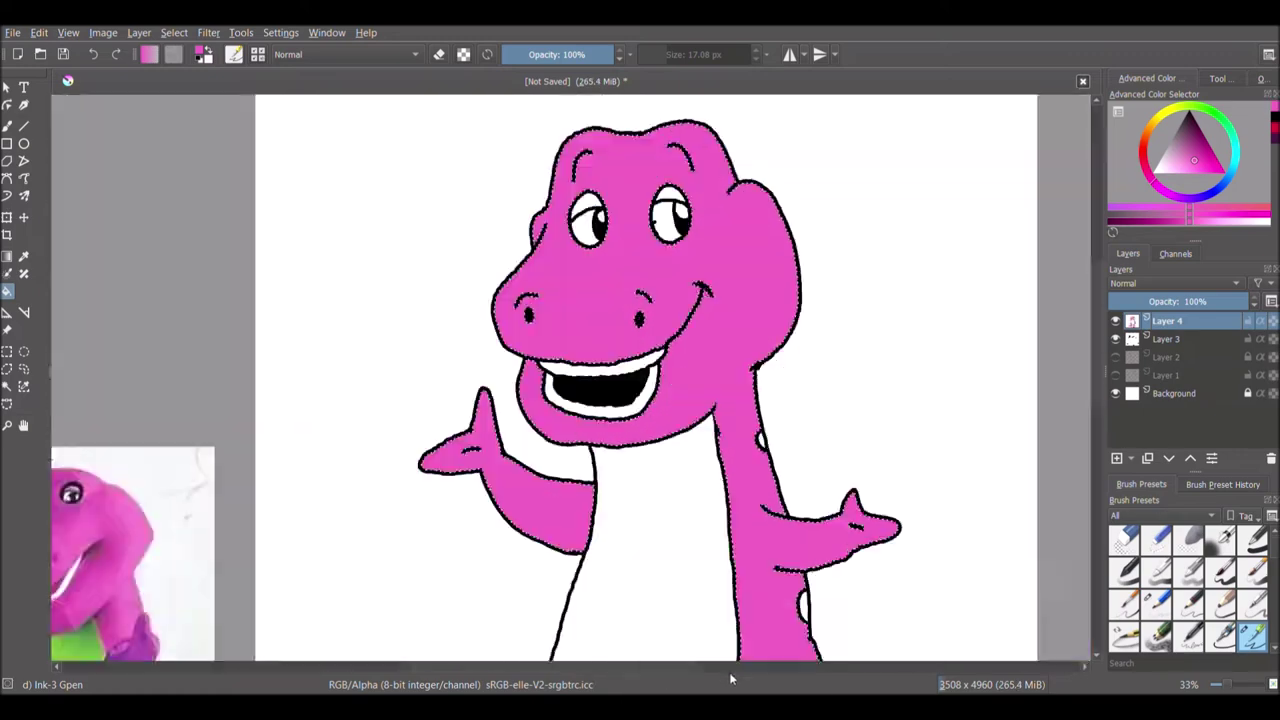
- Repaint the selected skin areas of the head, arms and body in brighter pink with the Airbrush Soft brush at 600 px
drag(730, 674, 800, 674)
drag(1196, 168, 1206, 173)
click(7, 127)
click(1216, 541)
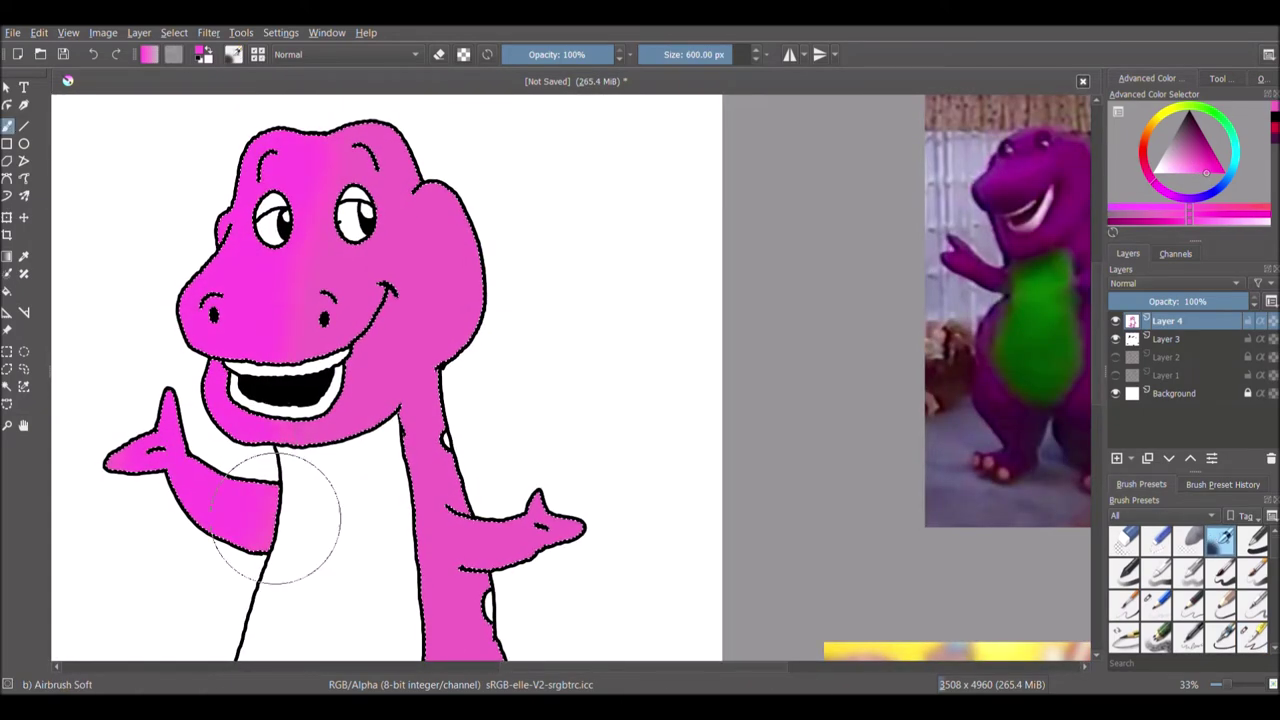
scroll(483, 350, down, 5)
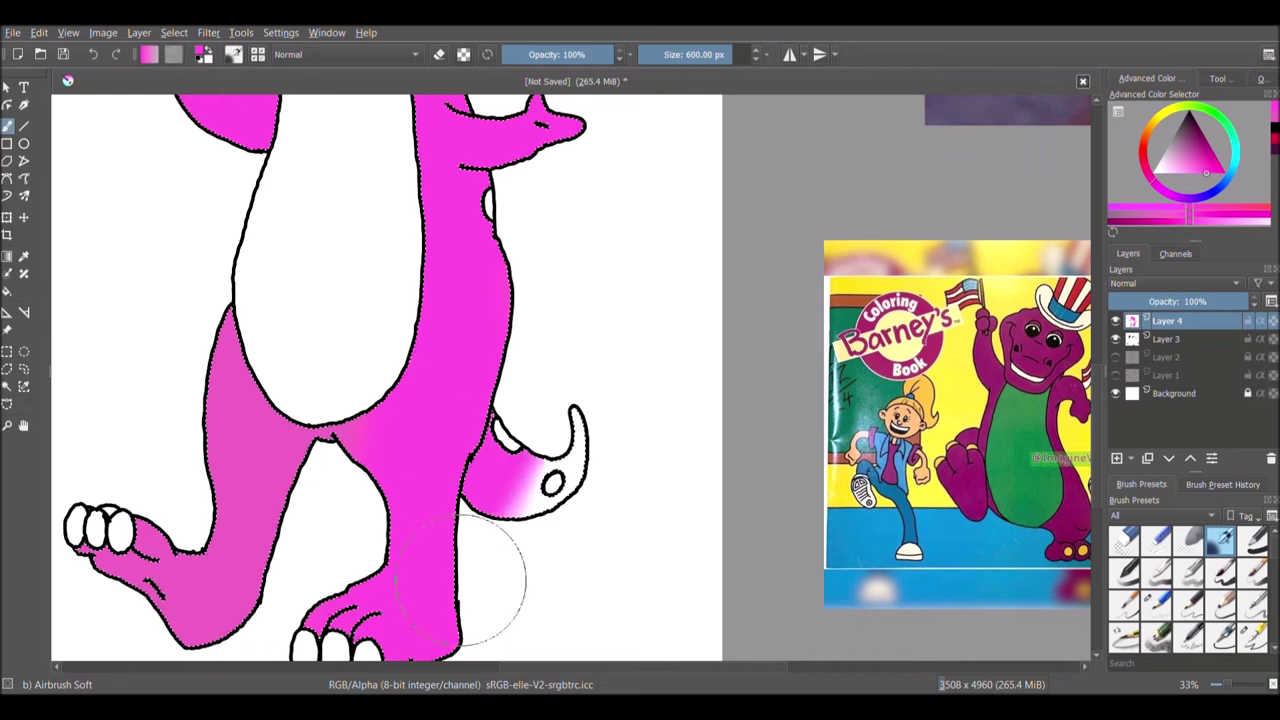
scroll(200, 140, up, 3)
drag(1207, 177, 1204, 172)
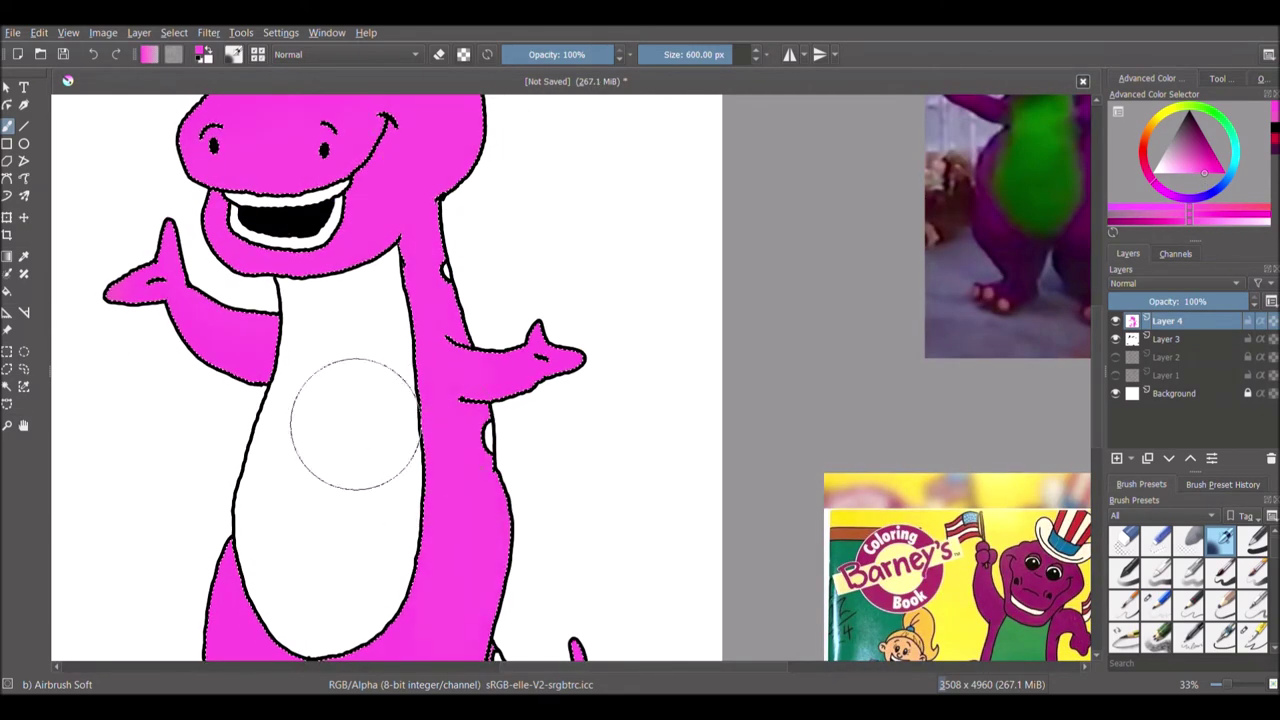
- Cover the head, arms, body, legs and tail with a deeper magenta-pink using the large soft airbrush
scroll(268, 243, up, 3)
click(1209, 165)
mouse_move(225, 330)
mouse_down()
mouse_move(206, 243)
mouse_move(491, 523)
mouse_move(174, 486)
mouse_up()
scroll(174, 486, down, 8)
mouse_move(160, 425)
mouse_down()
mouse_move(92, 308)
mouse_move(471, 543)
mouse_up()
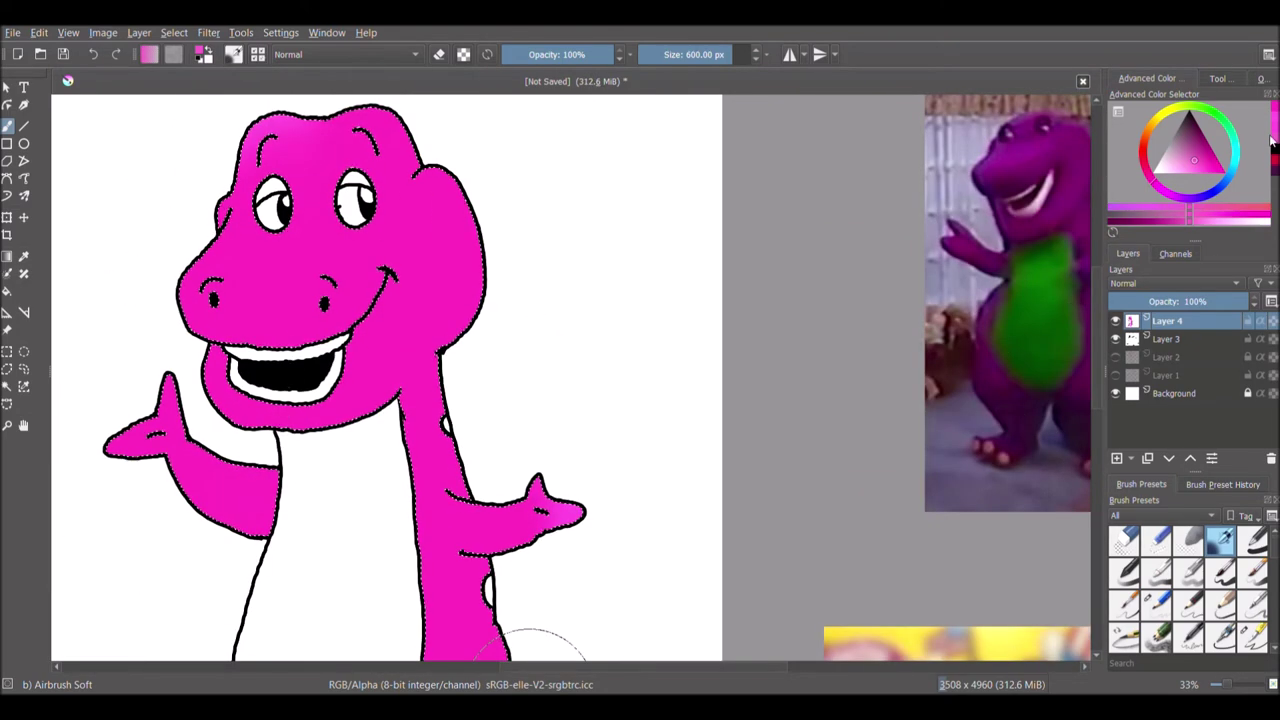
- Reduce the airbrush to about 202 px, lower its opacity and brush sampled lighter pink highlights over the muzzle
click(711, 55)
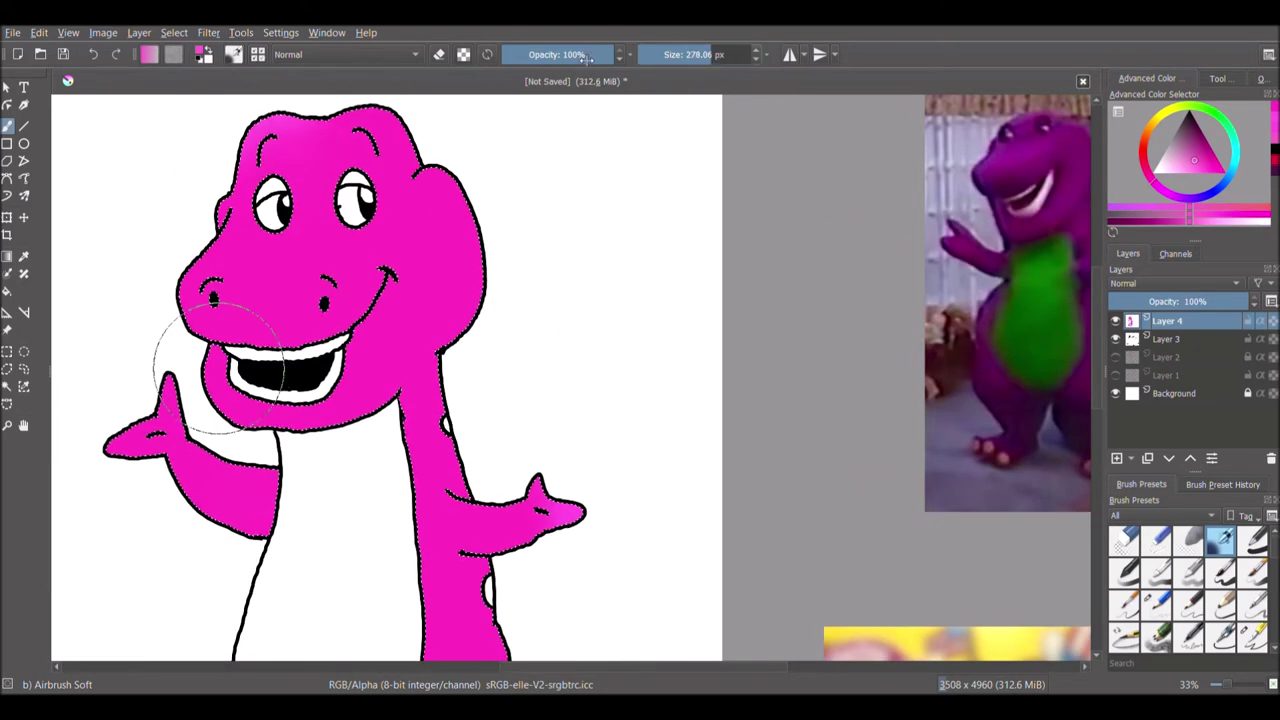
click(703, 55)
click(548, 55)
ctrl+click(237, 308)
ctrl+click(222, 350)
mouse_move(206, 378)
mouse_down()
mouse_move(206, 240)
mouse_move(270, 334)
mouse_move(375, 285)
mouse_up()
- Airbrush soft lighter highlights on the forehead and the back of the head
click(559, 55)
mouse_move(465, 325)
mouse_down()
mouse_move(451, 166)
mouse_move(290, 122)
mouse_up()
drag(603, 668, 497, 668)
mouse_move(622, 272)
mouse_down()
mouse_move(736, 246)
mouse_move(777, 291)
mouse_up()
- Shade the muzzle, jaw, forehead and raised arm with darker pink at 65% airbrush opacity
click(575, 55)
click(1188, 155)
ctrl+click(770, 330)
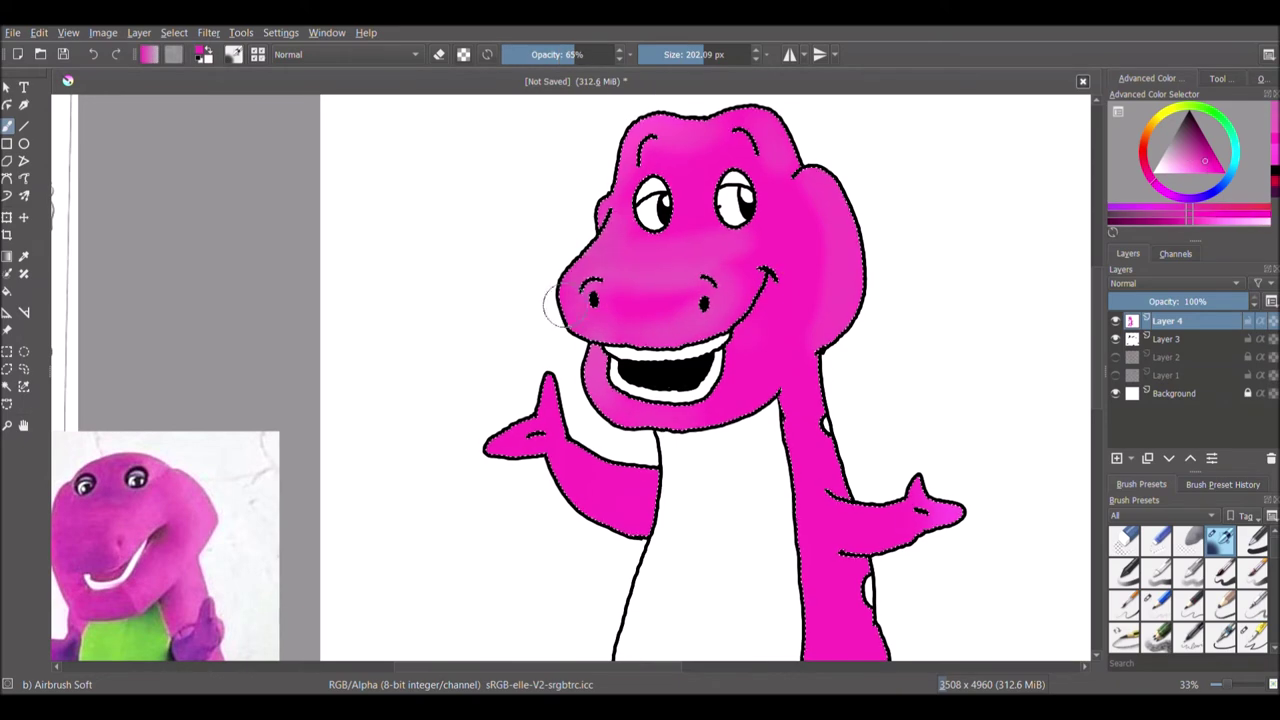
drag(700, 322, 598, 335)
click(1210, 156)
mouse_move(652, 540)
mouse_down()
mouse_move(526, 452)
mouse_move(540, 397)
mouse_up()
mouse_move(574, 312)
mouse_down()
mouse_move(623, 204)
mouse_move(730, 116)
mouse_up()
mouse_move(655, 262)
mouse_down()
mouse_move(610, 295)
mouse_move(708, 310)
mouse_up()
mouse_move(586, 372)
mouse_down()
mouse_move(583, 395)
mouse_move(752, 398)
mouse_up()
mouse_move(757, 287)
mouse_down()
mouse_move(725, 321)
mouse_move(757, 289)
mouse_up()
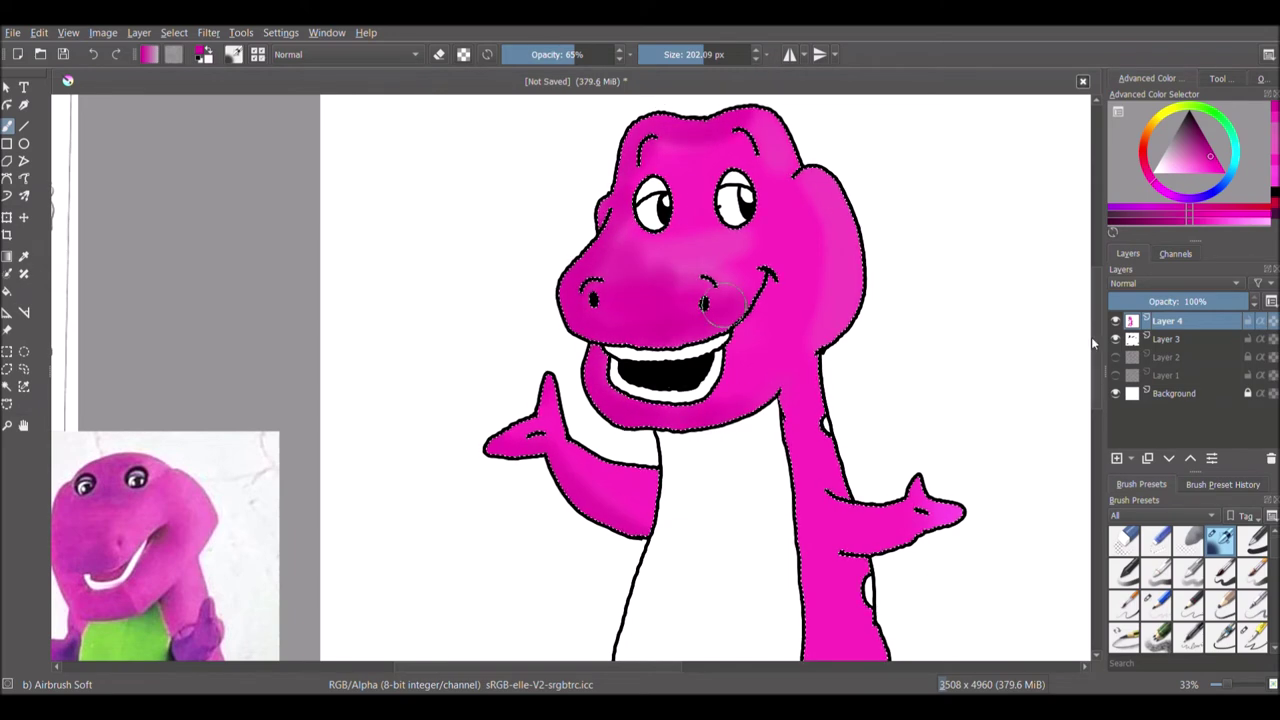
- Shade the raised leg with darker pink and colour the small gap beside its toes
drag(1097, 340, 1097, 481)
mouse_move(611, 165)
mouse_down()
mouse_move(634, 432)
mouse_move(469, 389)
mouse_move(607, 152)
mouse_move(508, 343)
mouse_up()
click(7, 386)
click(489, 344)
key(b)
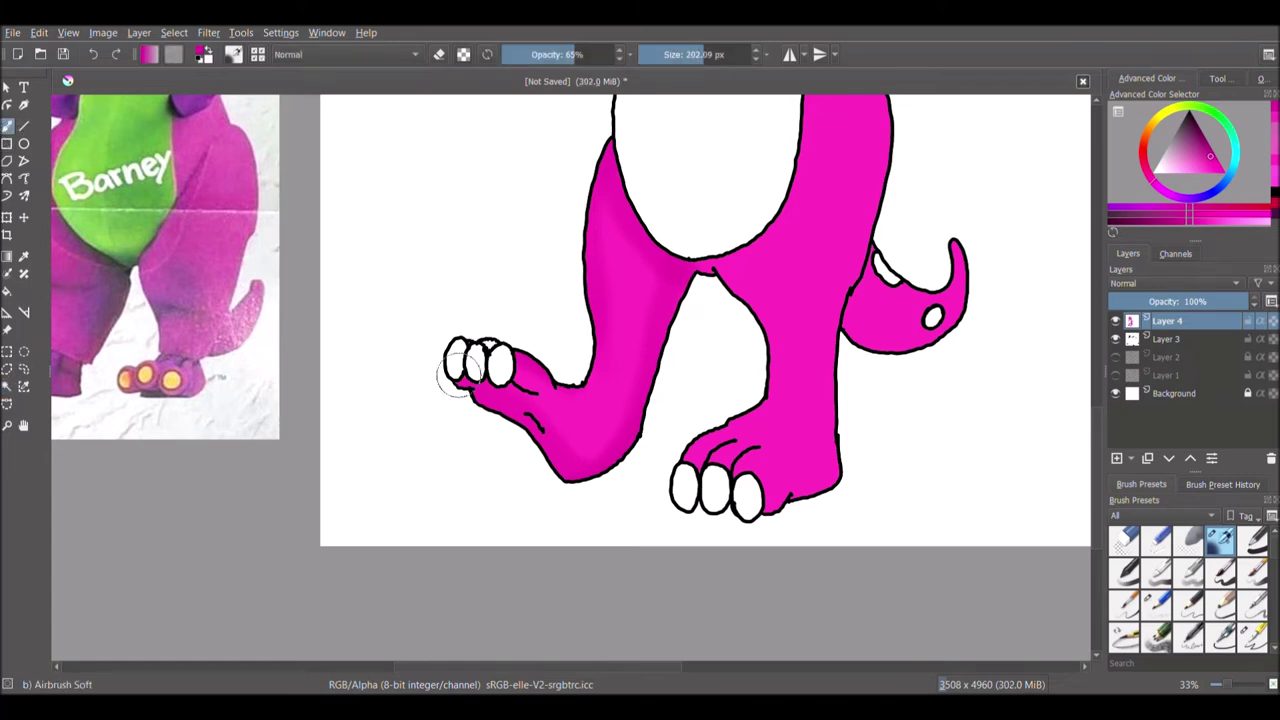
- Fill the upper eyelids of both eyes with pink
click(7, 386)
drag(1095, 440, 1095, 298)
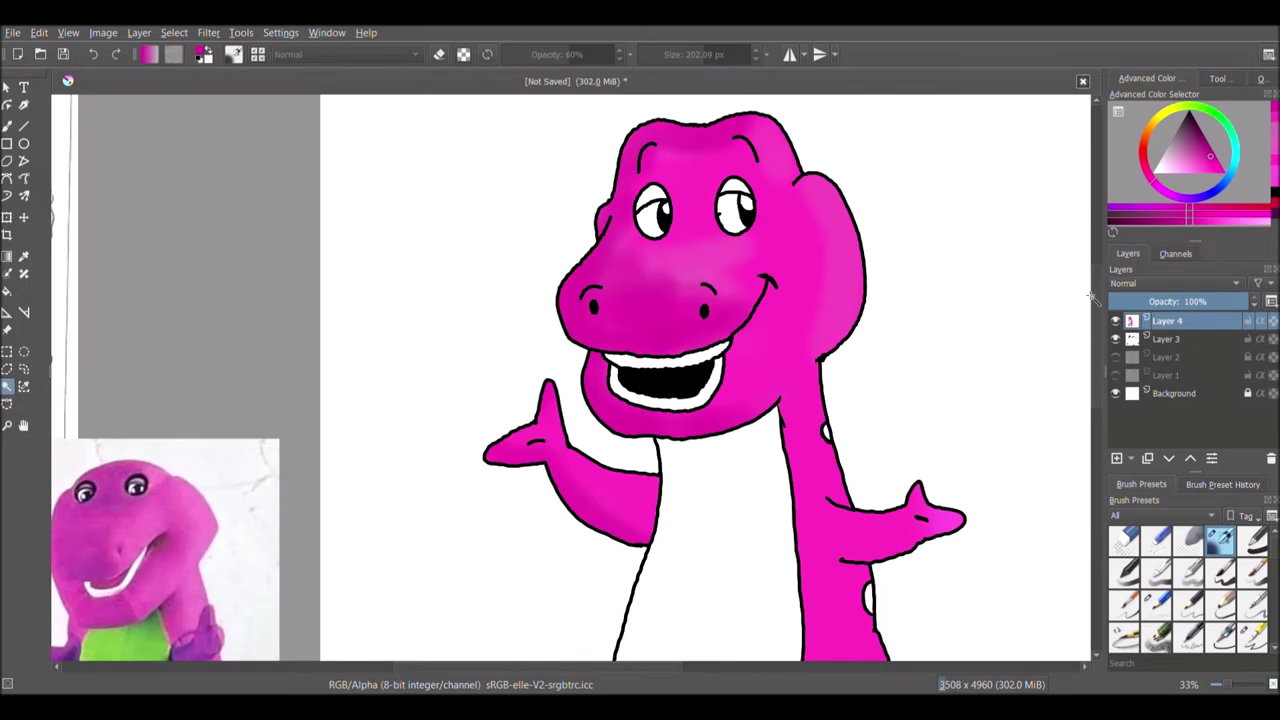
key(b)
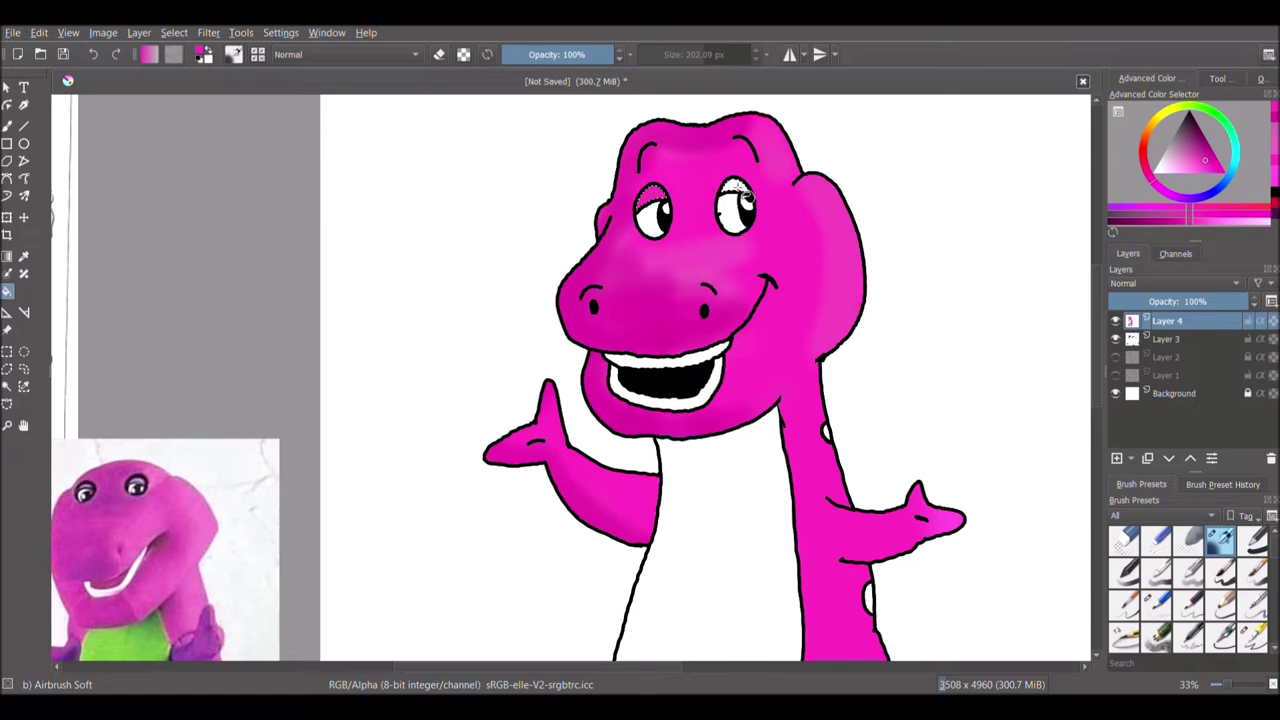
- Select the belly area and fill it with bright green
drag(1096, 314, 1098, 399)
click(7, 386)
click(1228, 124)
click(1219, 160)
click(700, 300)
click(7, 291)
click(755, 297)
- Colour the lower back spot and the two tail spots with the same bright green
click(7, 386)
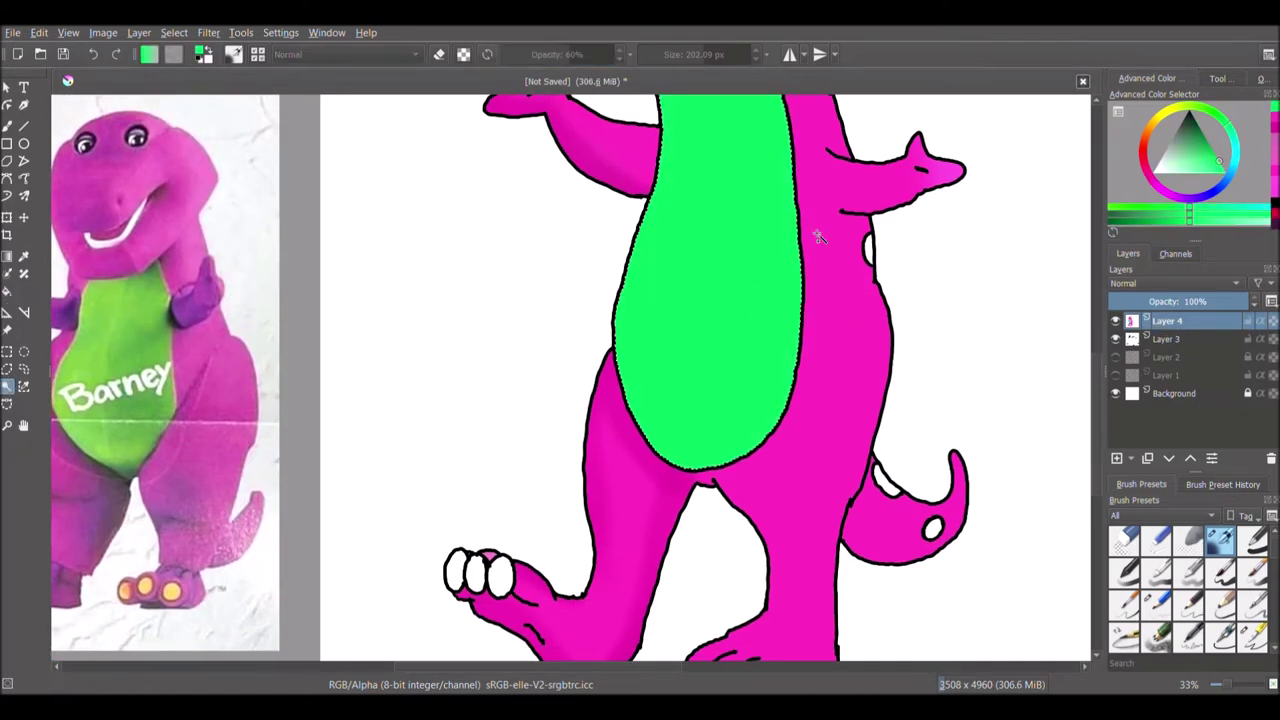
click(7, 126)
click(612, 56)
drag(872, 240, 870, 262)
drag(882, 470, 934, 530)
- Choose a darker green and shade the belly's outer edge with the airbrush at about 235 px, setting the opacity to 46%
click(668, 56)
drag(1219, 160, 1207, 140)
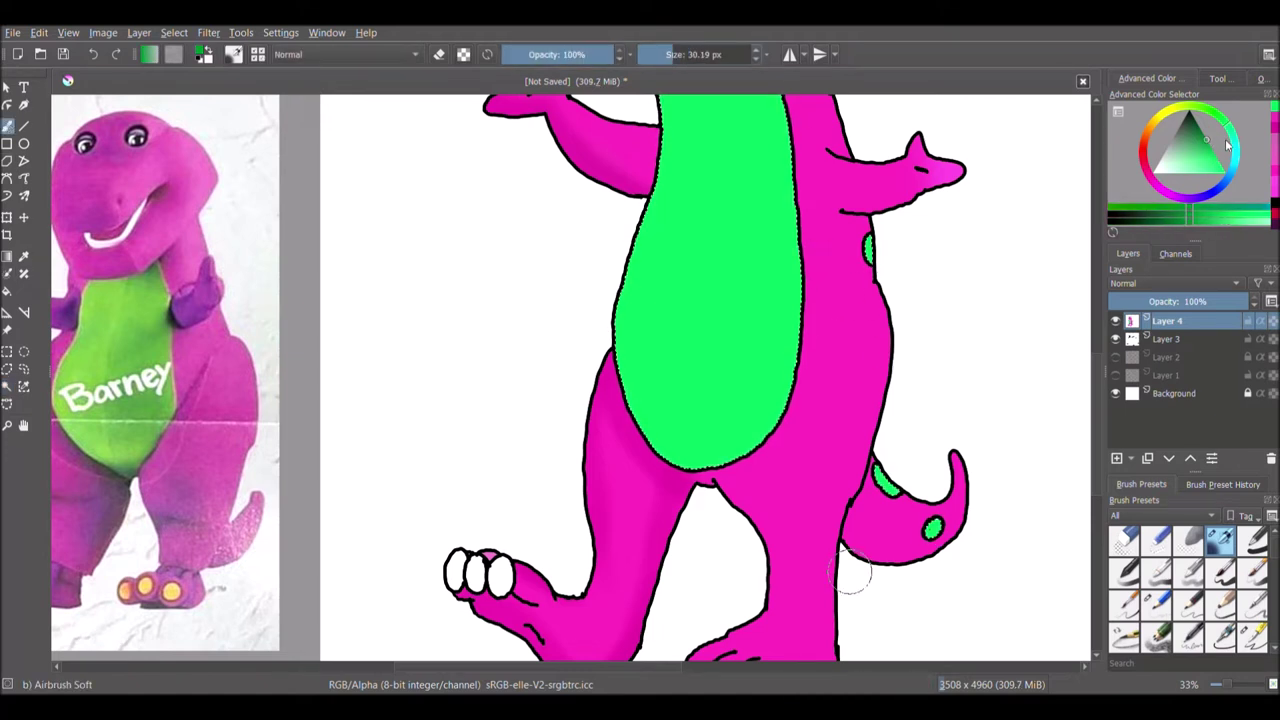
click(707, 56)
drag(640, 225, 620, 325)
click(553, 56)
mouse_move(622, 310)
mouse_down()
mouse_move(658, 191)
mouse_move(668, 448)
mouse_up()
drag(658, 150, 632, 315)
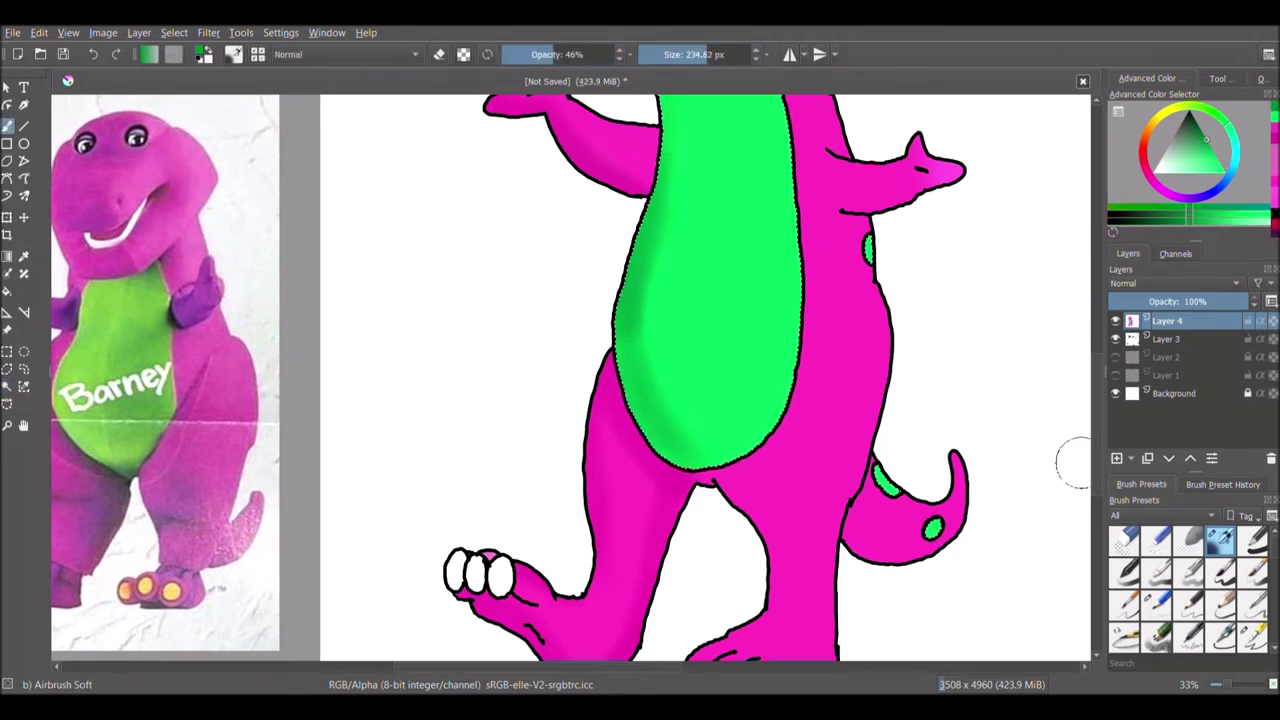
drag(1097, 450, 1097, 408)
drag(628, 397, 652, 567)
key(ctrl+z)
key(ctrl+z)
key(ctrl+z)
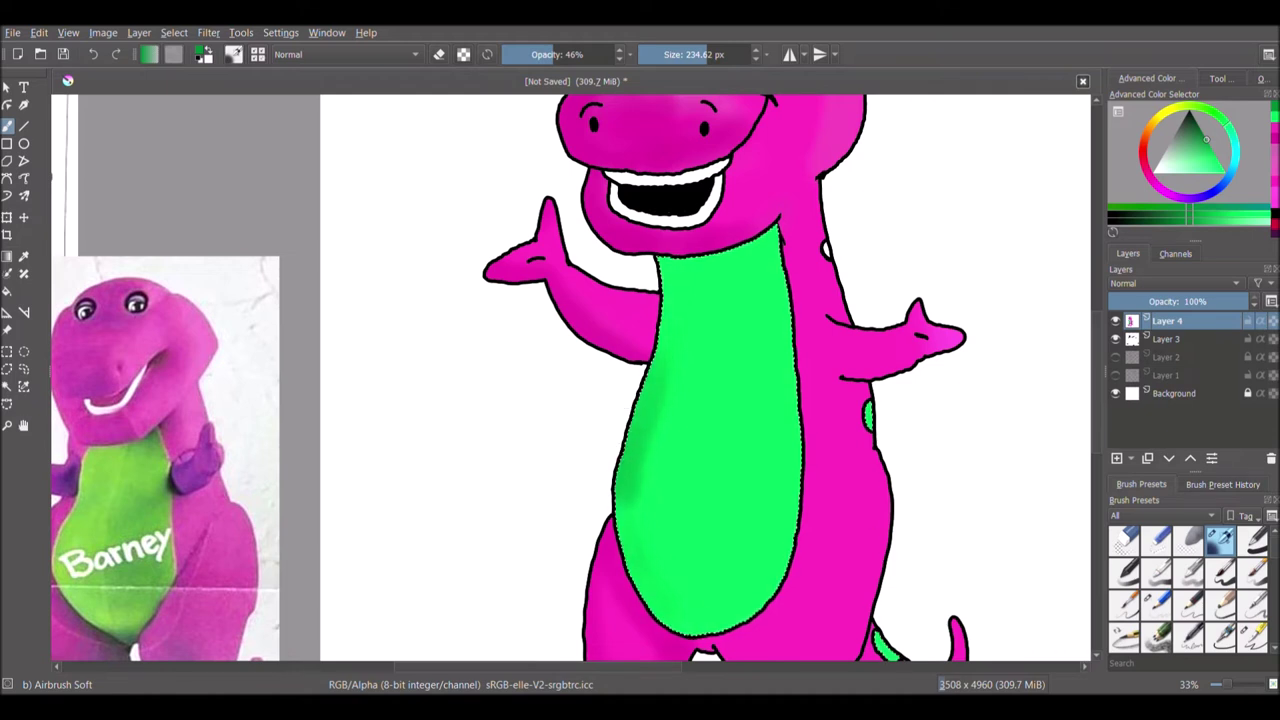
- Airbrush dark green shading around the belly's bottom, sides and the area under the chin
mouse_move(654, 560)
mouse_down()
mouse_move(771, 557)
mouse_move(636, 385)
mouse_move(677, 580)
mouse_move(779, 578)
mouse_move(675, 270)
mouse_move(714, 240)
mouse_up()
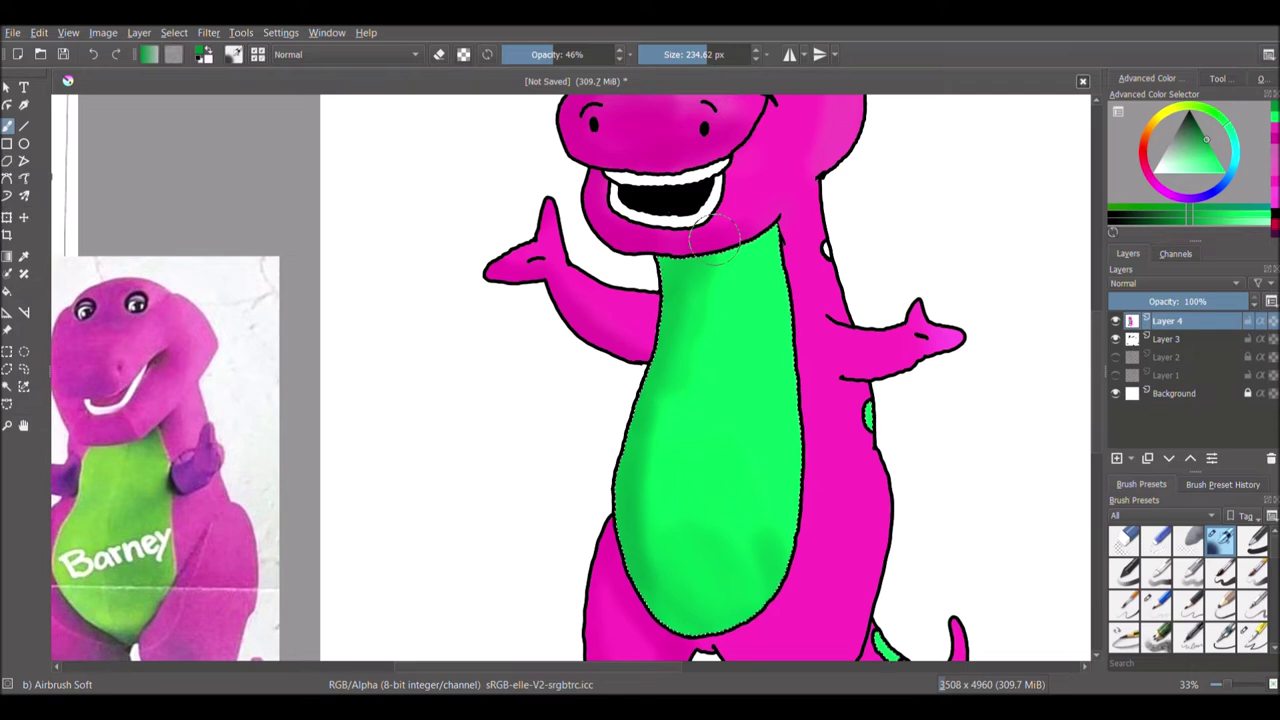
drag(648, 376, 790, 420)
- Fill the small upper spot on the back with dark green and clear the selection
click(7, 386)
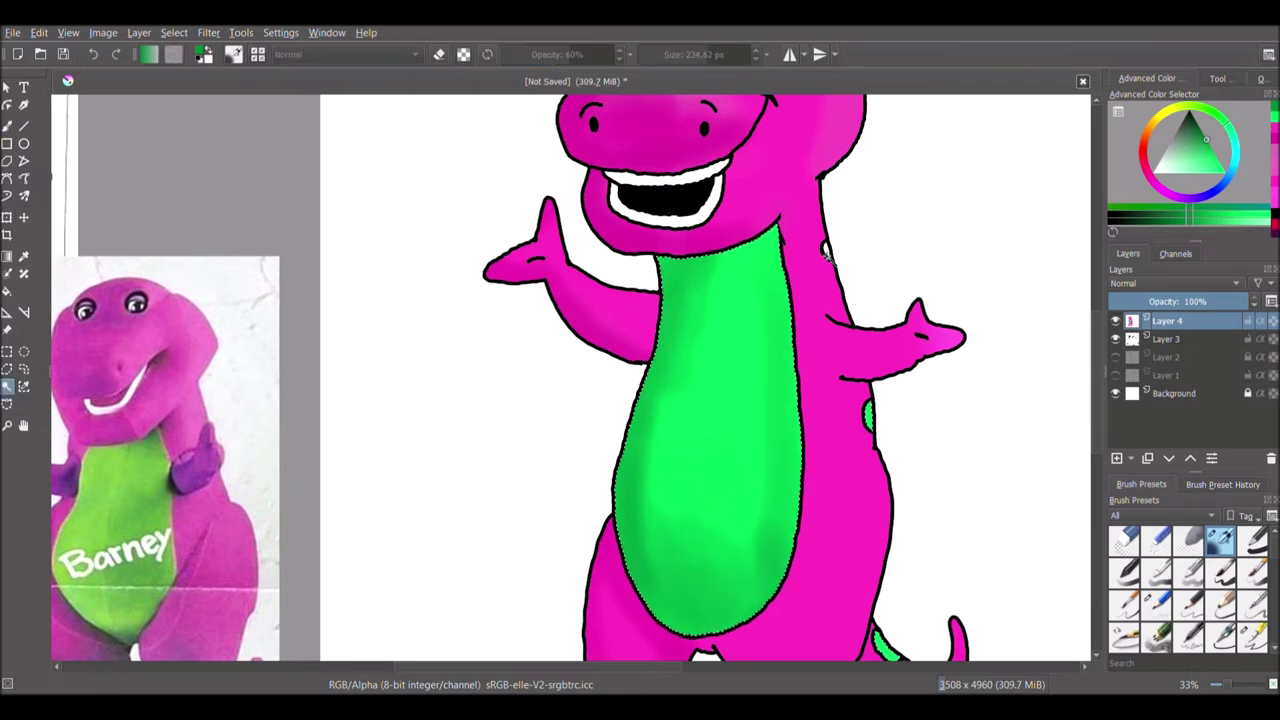
click(826, 250)
click(8, 291)
click(7, 386)
click(728, 419)
click(1115, 320)
key(ctrl+shift+a)
key(Page_Down)
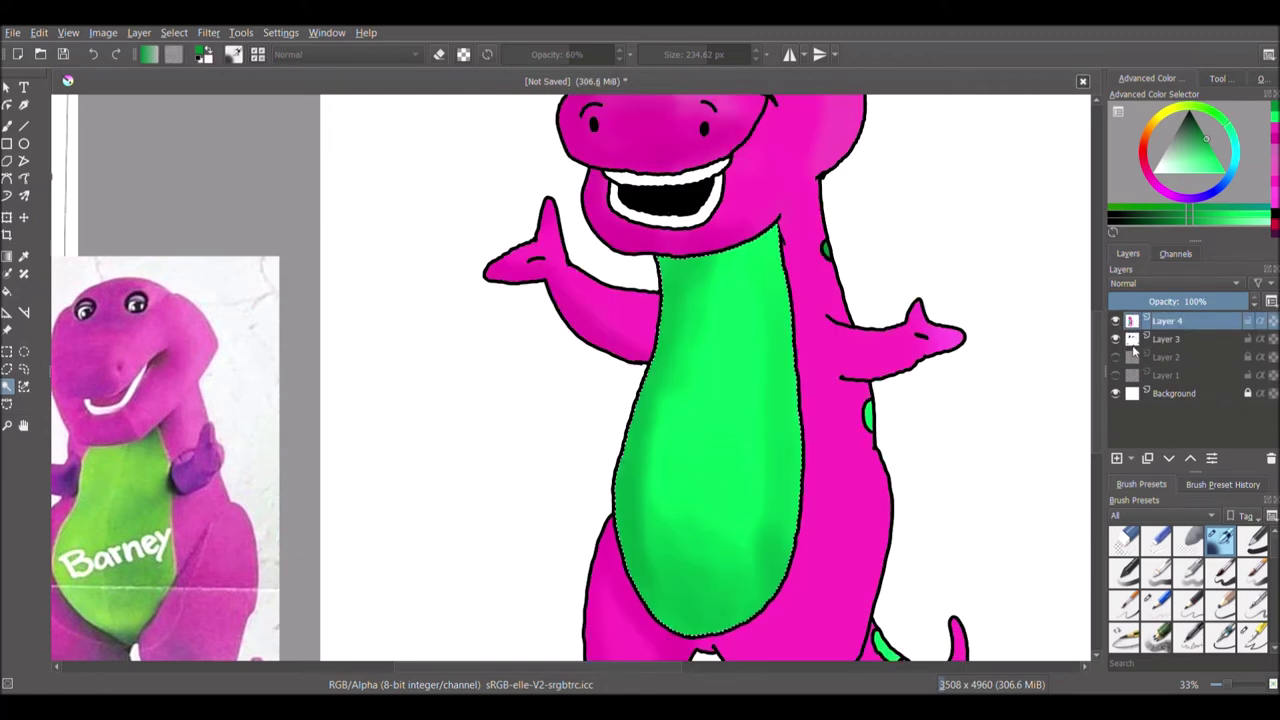
click(8, 126)
- Pick yellow and fill the toes of both feet
drag(1097, 420, 1098, 542)
click(8, 387)
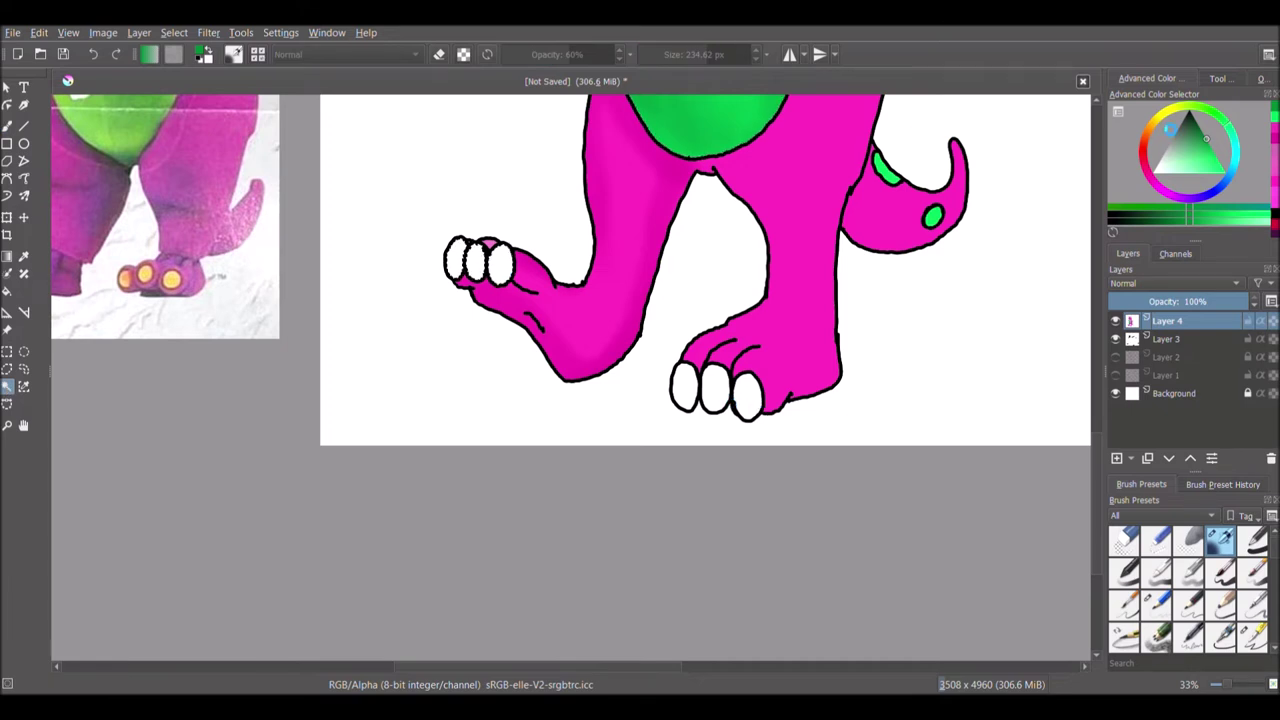
drag(1136, 143, 1170, 119)
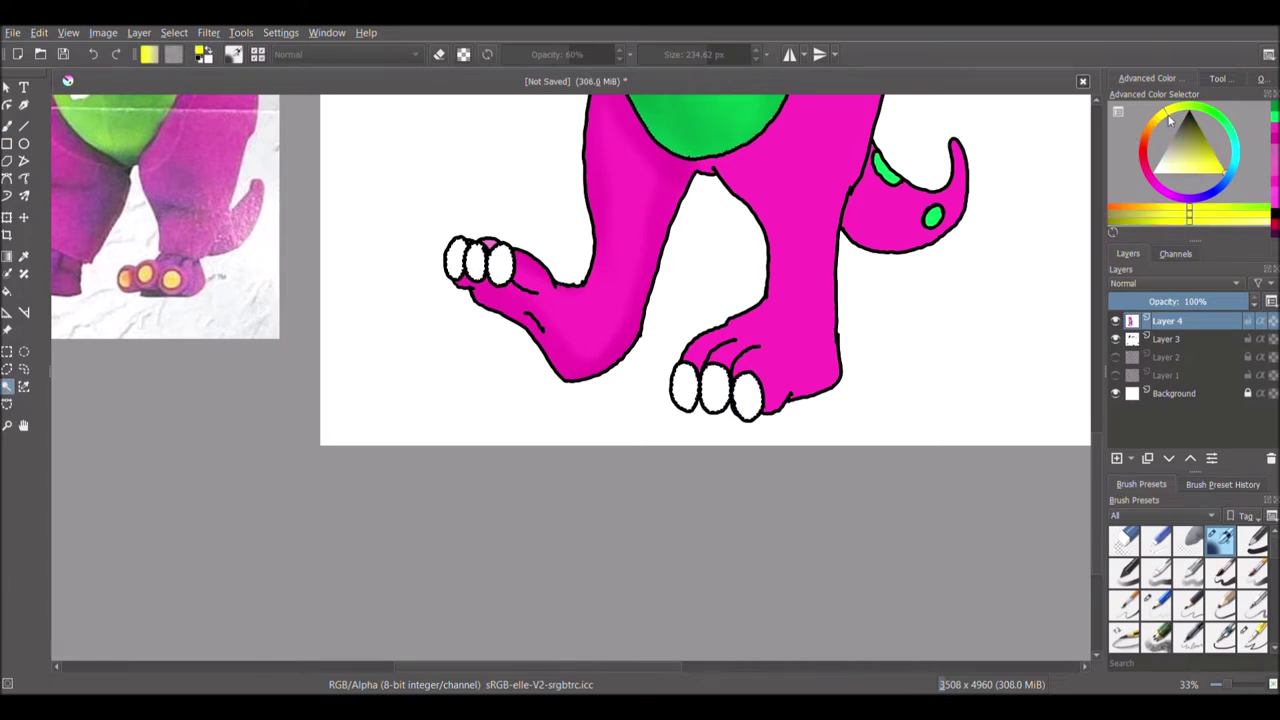
click(8, 291)
click(504, 270)
click(684, 387)
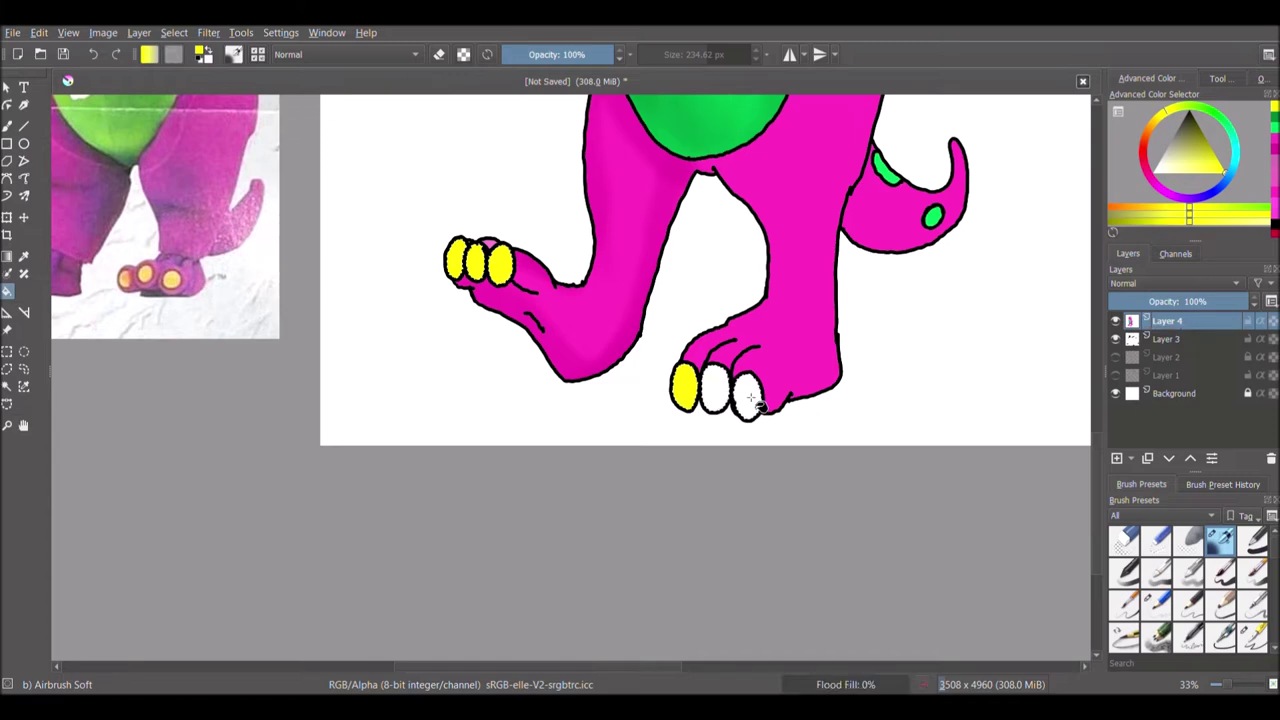
click(715, 390)
click(748, 396)
- Shade the toes with a slightly more orange yellow using the airbrush at 41.90 px and 46% opacity
key(b)
drag(691, 388, 676, 391)
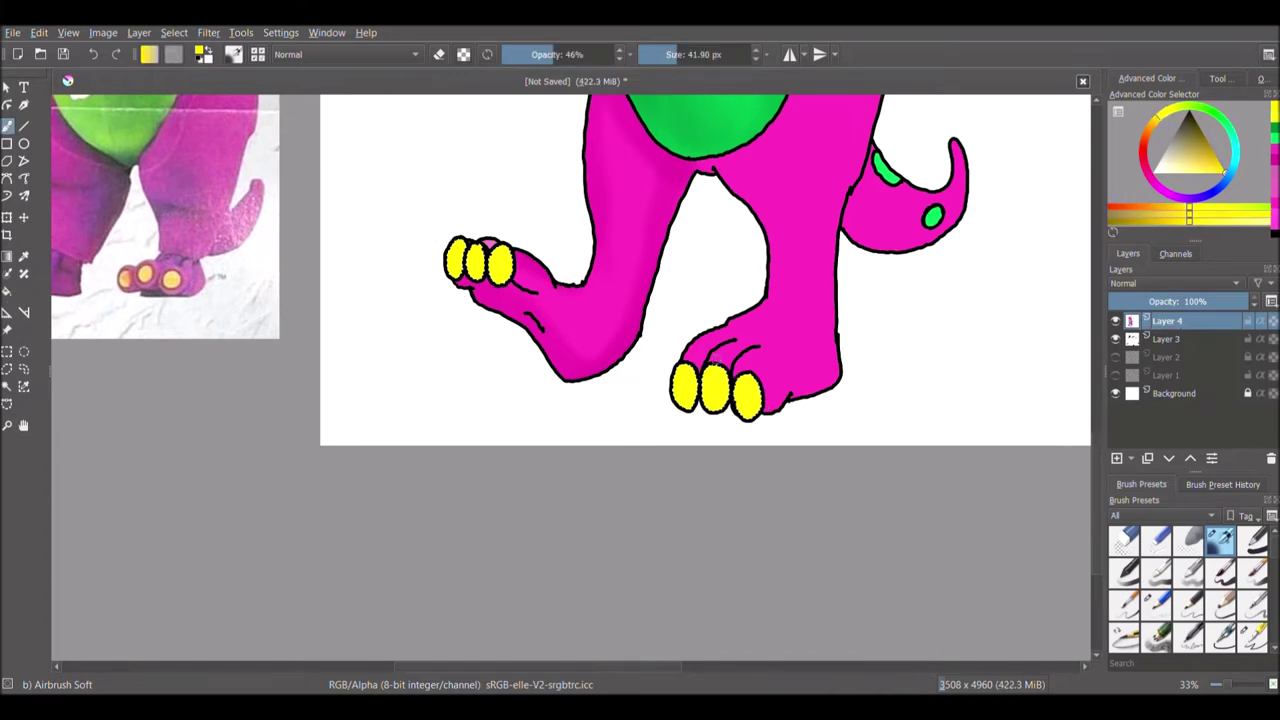
scroll(1040, 446, up, 10)
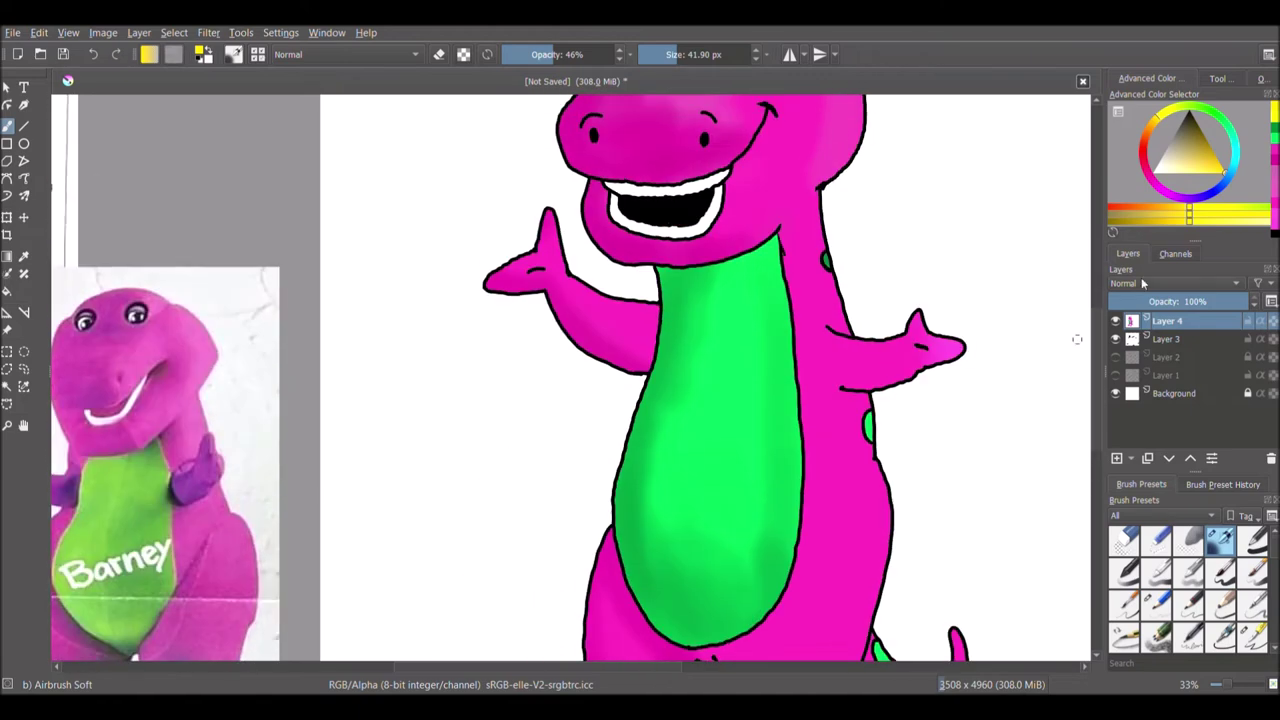
- Select the belly from Layer 3 and draw thin dark green fold lines on Layer 4 with Basic-5 Size at 40 px, 25% opacity
click(1115, 322)
key(f)
click(1116, 322)
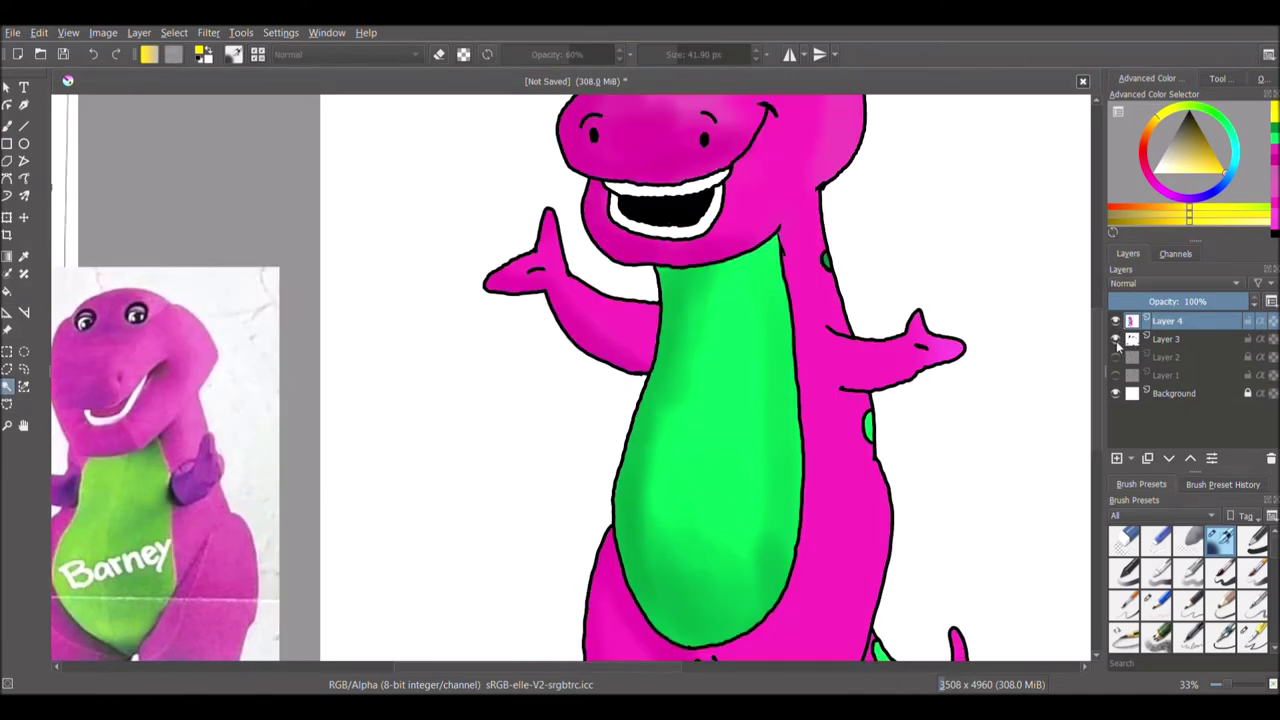
click(1116, 322)
click(1167, 339)
click(730, 447)
click(1116, 322)
click(1167, 322)
click(1275, 128)
click(1230, 577)
click(6, 130)
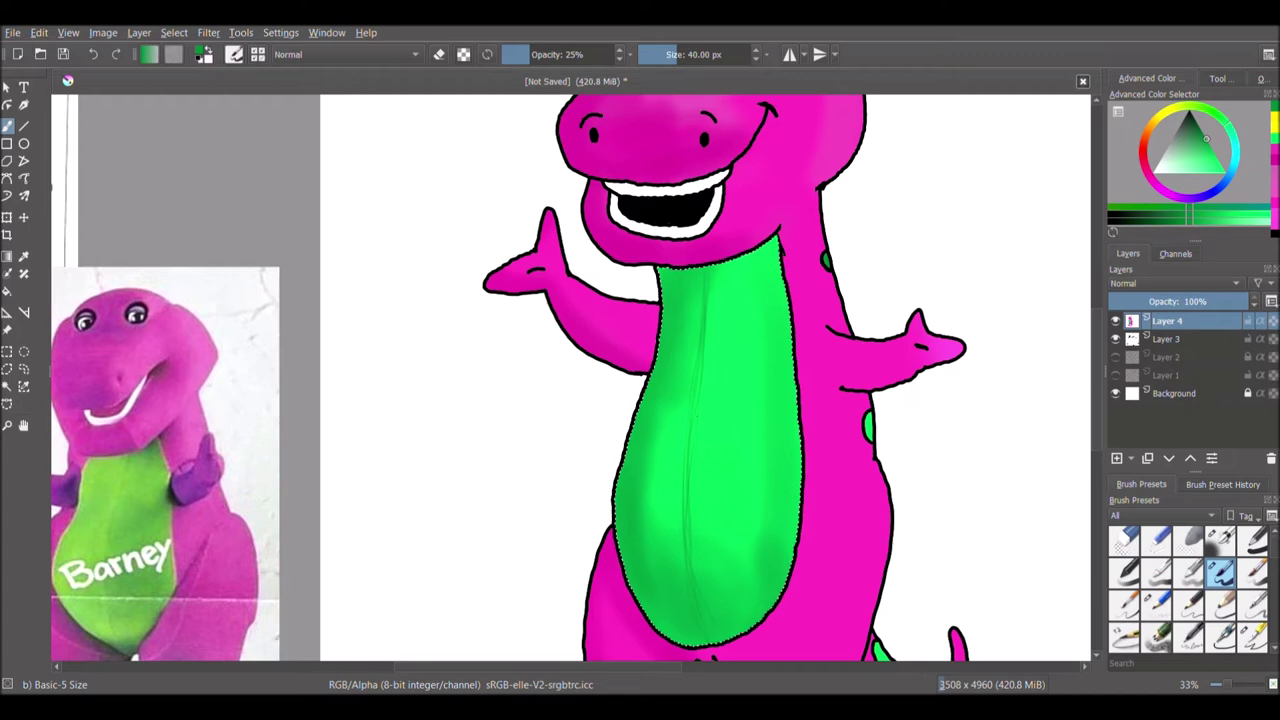
- Hide Layer 4 and select the skin areas of the body and arms from the line art on Layer 3
click(1116, 321)
click(1166, 340)
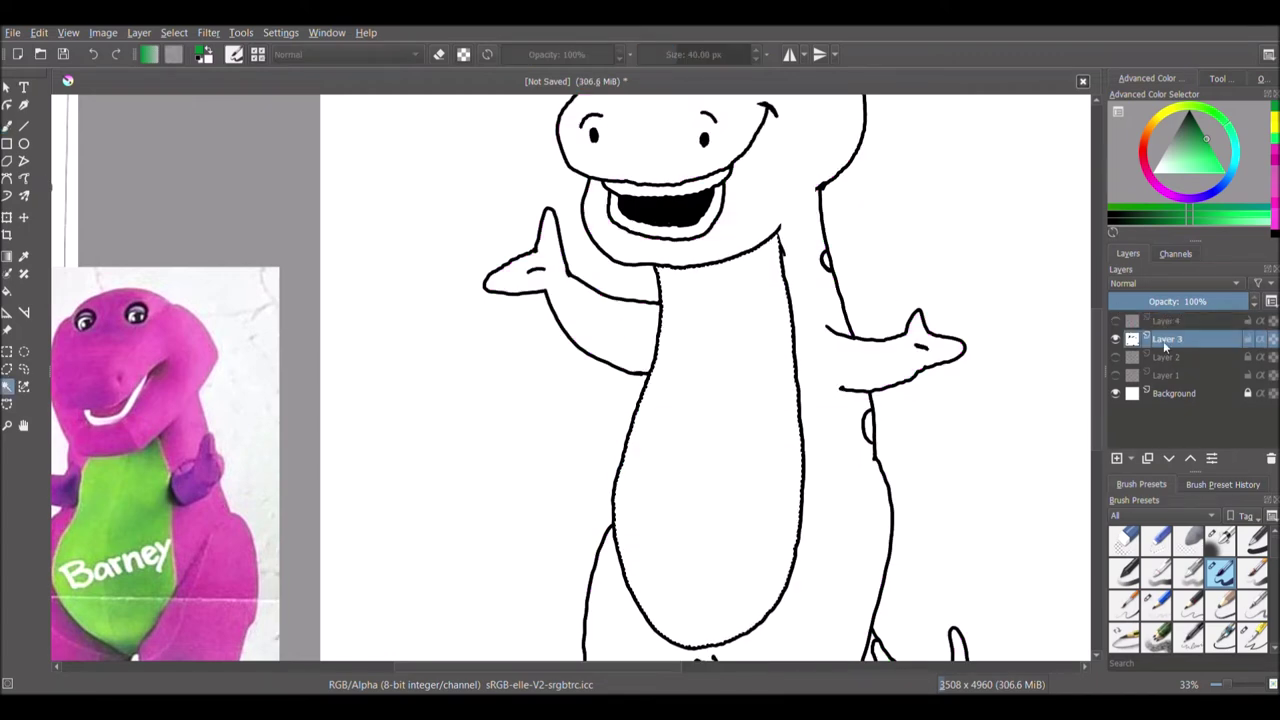
click(833, 382)
shift+click(889, 423)
mouse_move(1096, 417)
mouse_down()
mouse_move(1096, 493)
mouse_move(1097, 366)
mouse_up()
- Draw thin darker pink creases on the arms and legs on Layer 4 with Ink-3 Gpen at 17.08 px and 51% opacity
click(1116, 321)
click(1166, 321)
click(1276, 156)
click(7, 126)
mouse_move(845, 499)
mouse_down()
mouse_move(924, 473)
mouse_move(849, 492)
mouse_up()
click(1206, 149)
click(1252, 637)
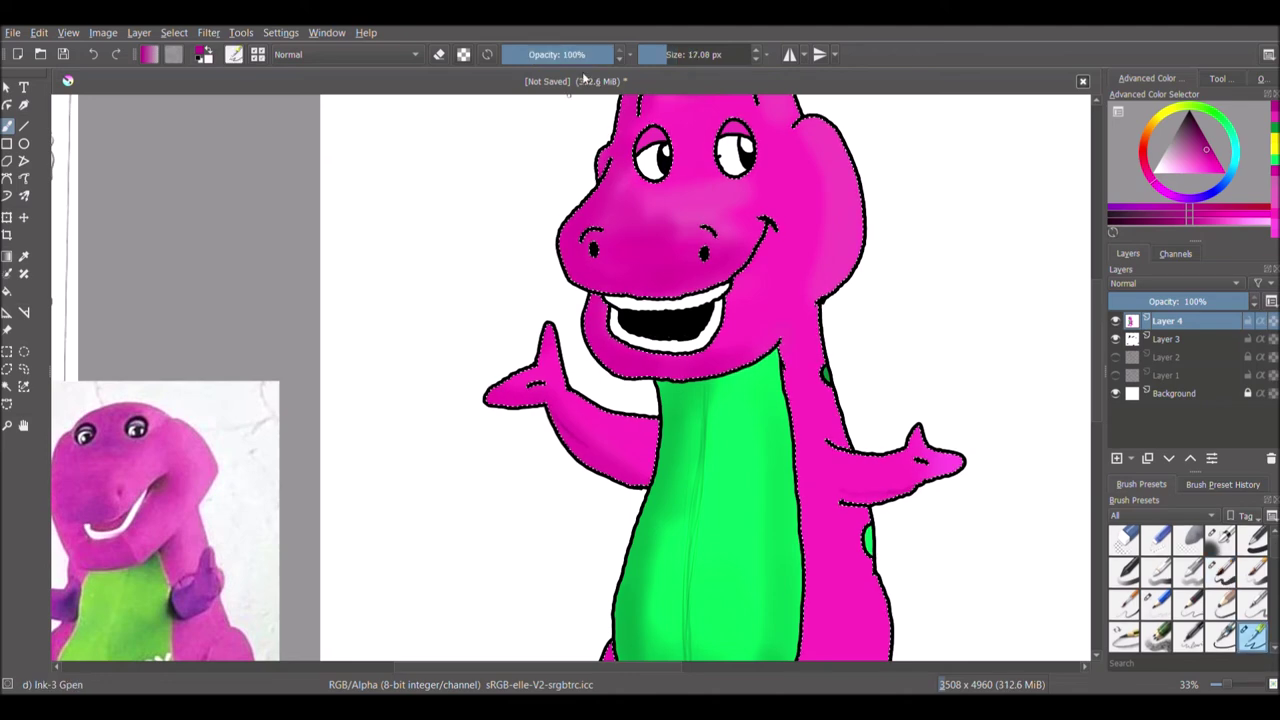
drag(565, 425, 645, 479)
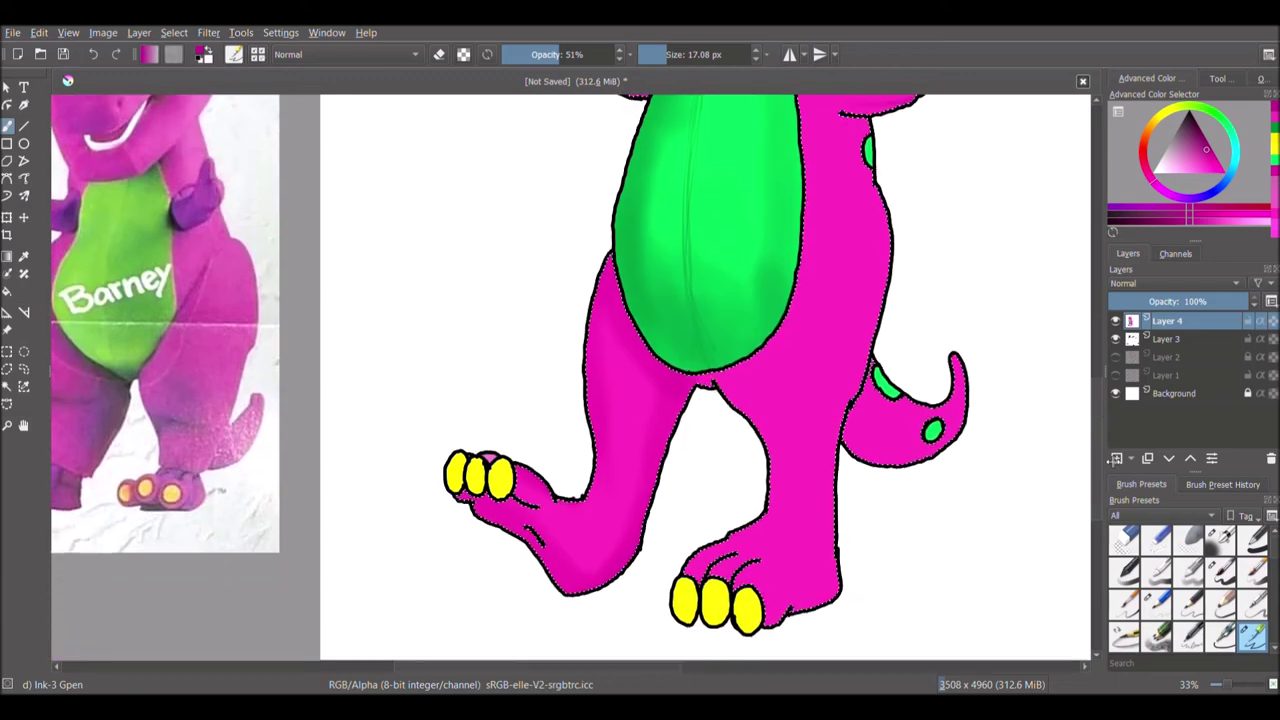
drag(848, 228, 810, 290)
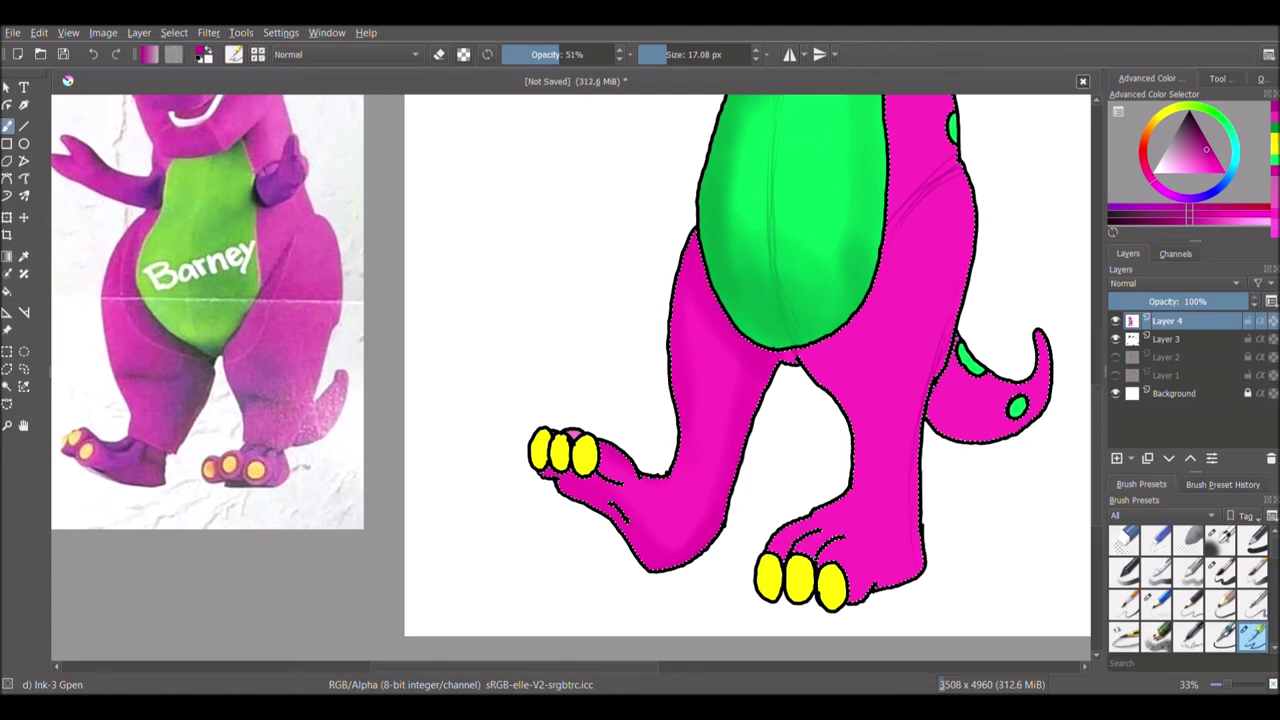
- Soften the leg and foot creases with darker pink using Airbrush Soft at 28.49 px and 52% opacity
click(1220, 541)
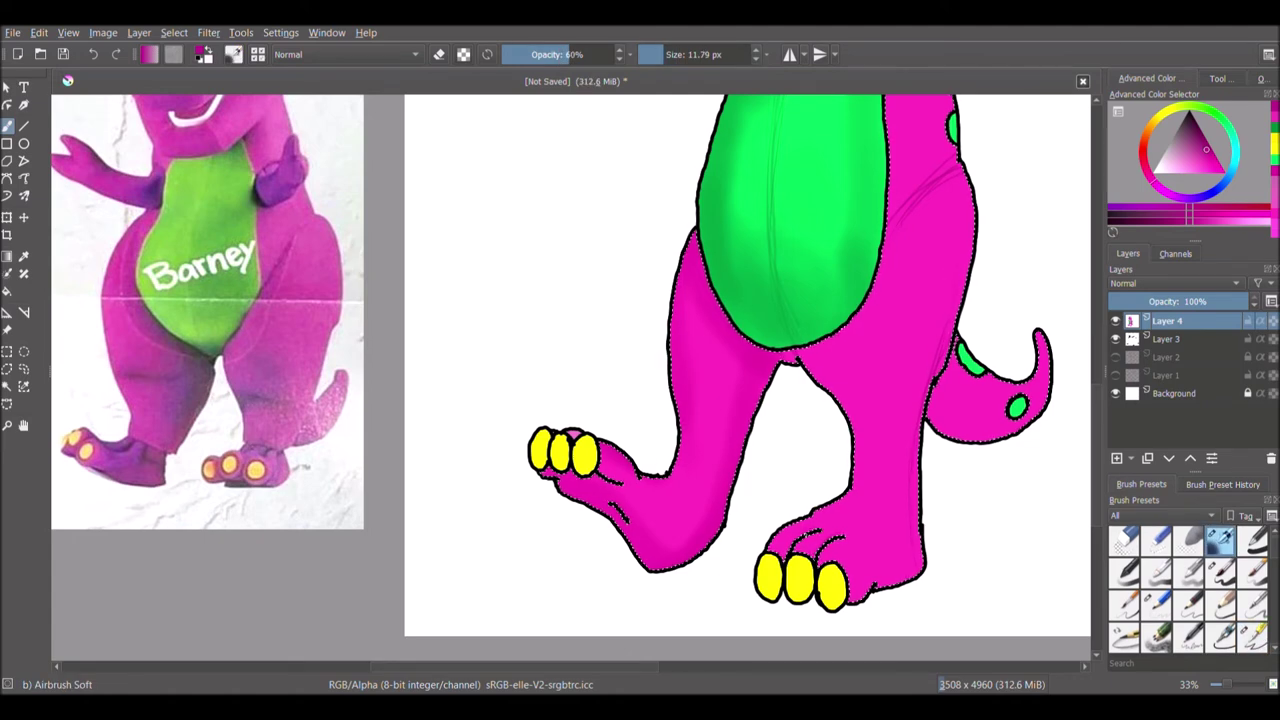
click(560, 55)
click(672, 55)
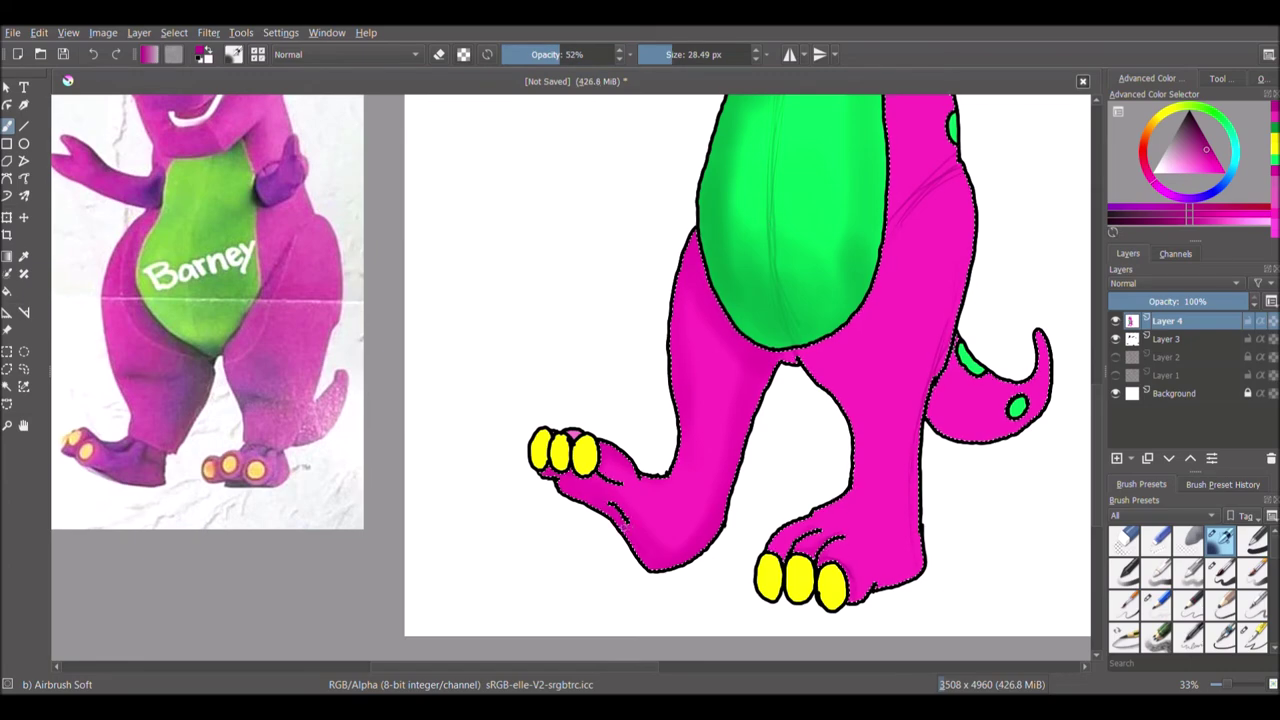
- Select the empty area around the whole figure and unlock the Background layer
scroll(1093, 427, up, 5)
drag(1094, 434, 1097, 384)
key(ctrl+minus)
key(ctrl+minus)
key(ctrl+minus)
click(8, 386)
click(556, 212)
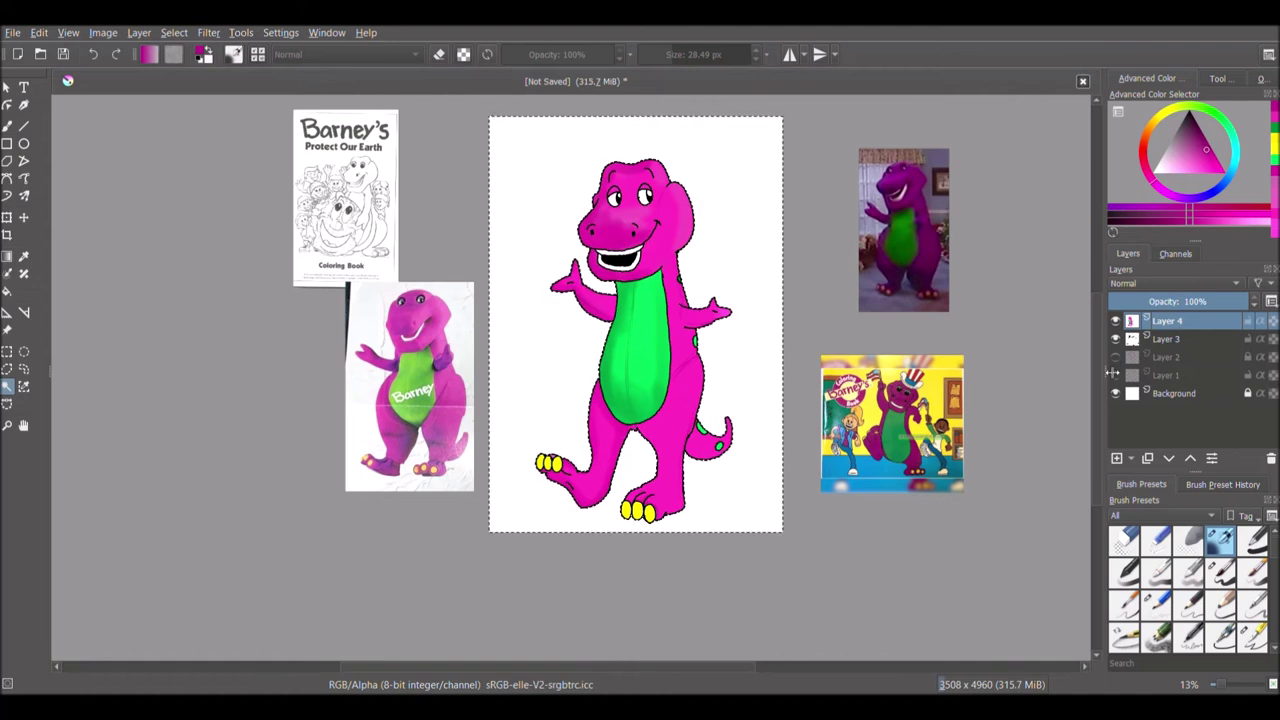
click(1230, 394)
- Group Layer 3 and Layer 4 together, then collapse and hide the group
click(1160, 340)
ctrl+click(1178, 320)
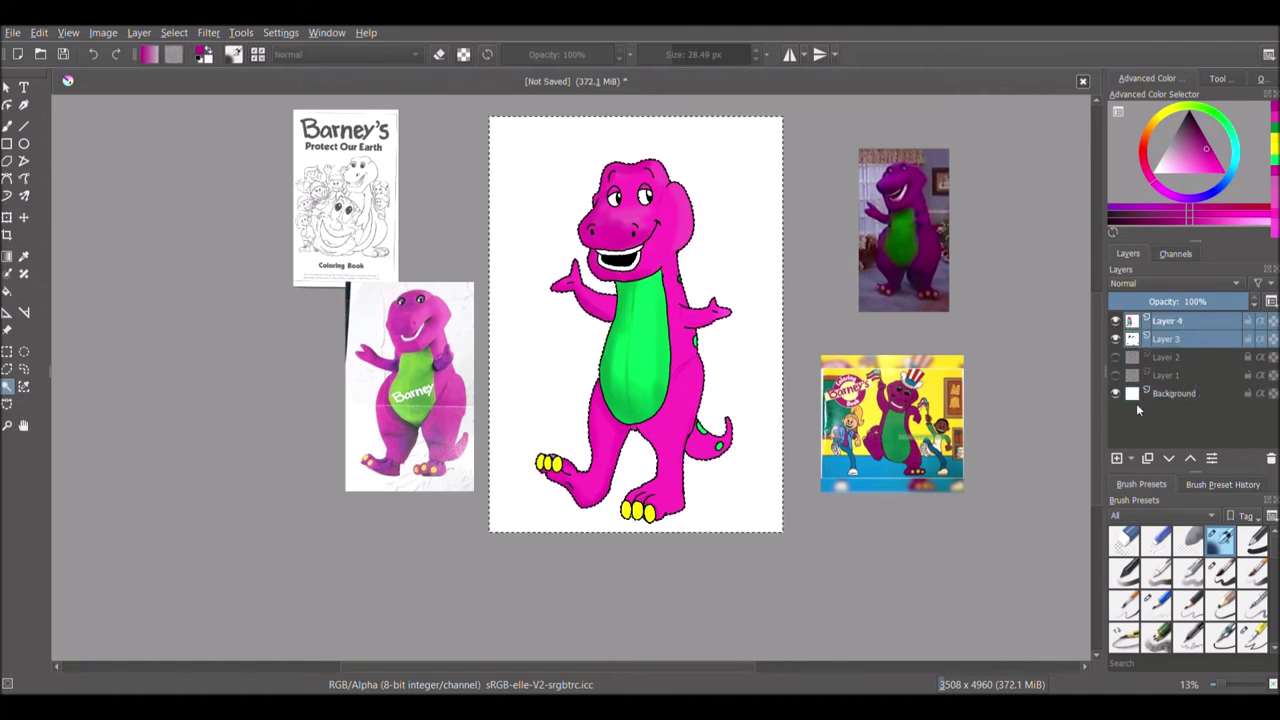
key(ctrl+g)
click(1146, 321)
click(1116, 321)
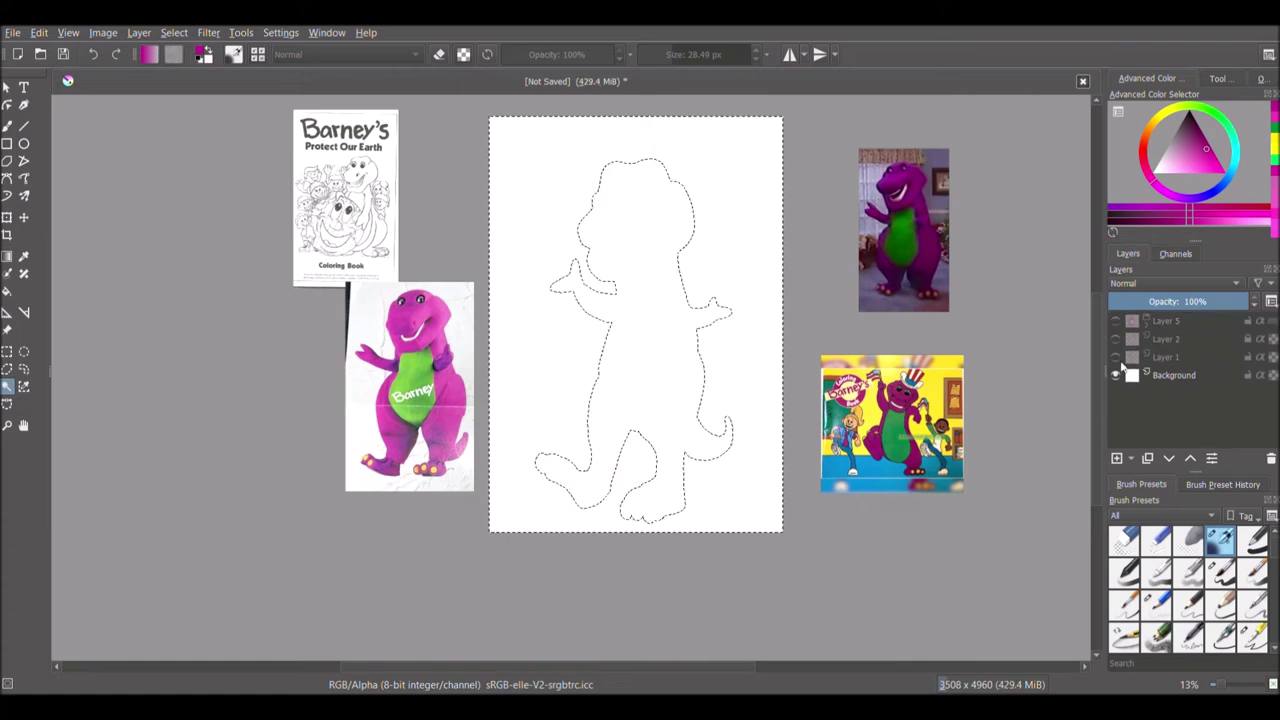
- Clear the selection and hide the Background layer, keeping the figure group hidden
key(ctrl+shift+a)
click(1116, 321)
click(1116, 375)
click(1116, 321)
- Add a new layer above Background and cover the whole page in bright cyan with Airbrush Soft at 1,000 px
click(1146, 321)
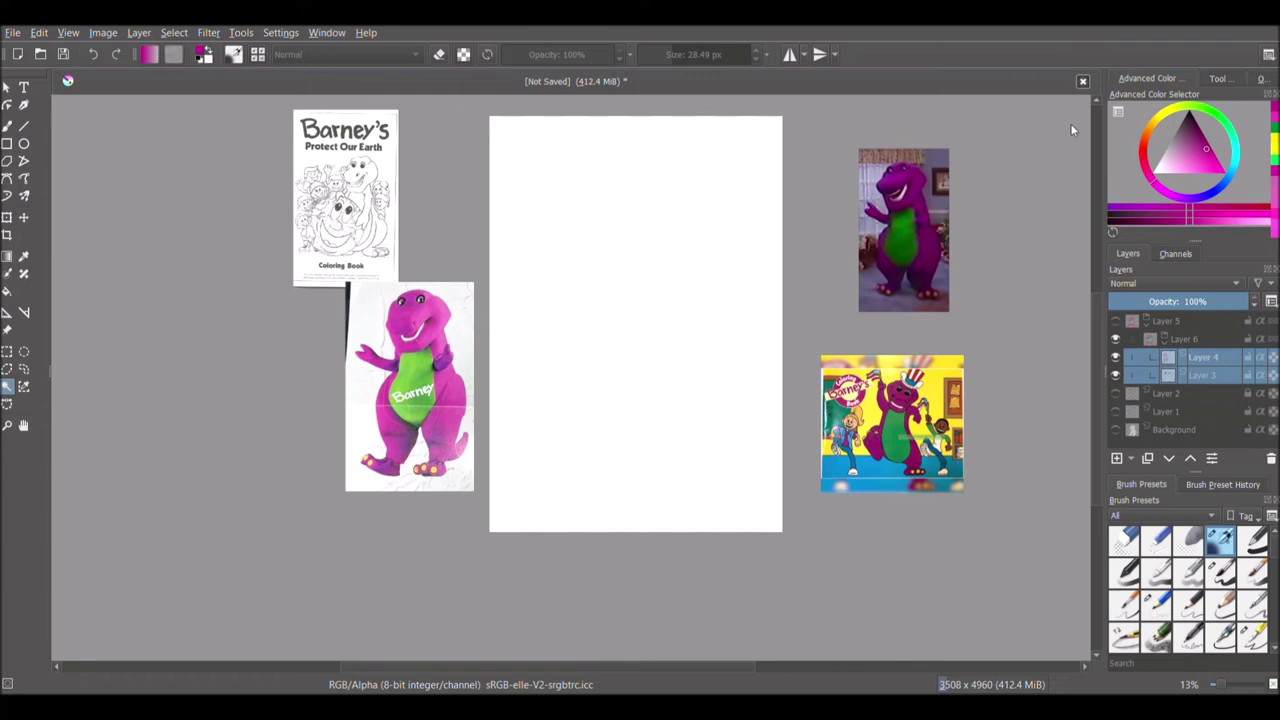
click(1145, 321)
click(1167, 373)
click(1234, 158)
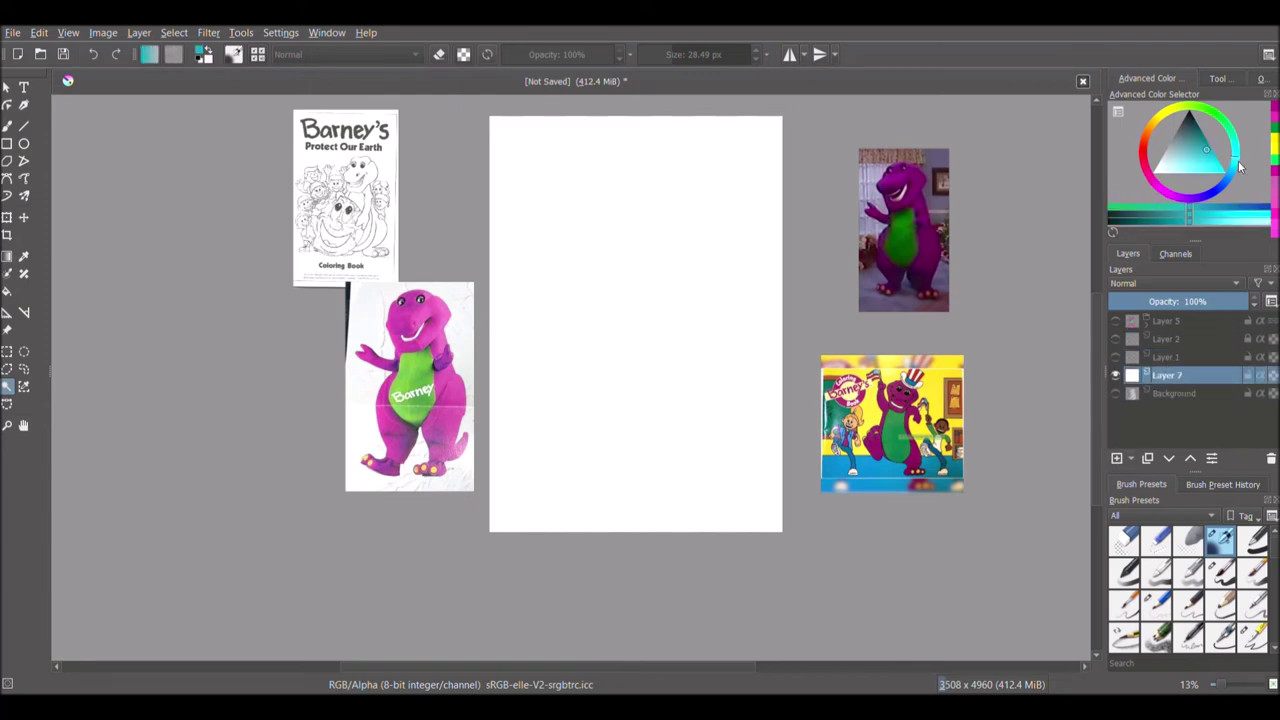
click(1224, 172)
key(b)
drag(680, 50, 758, 52)
mouse_move(526, 122)
mouse_down()
mouse_move(488, 328)
mouse_move(511, 345)
mouse_move(512, 435)
mouse_move(618, 108)
mouse_move(646, 210)
mouse_move(617, 443)
mouse_move(639, 516)
mouse_move(677, 142)
mouse_move(629, 330)
mouse_move(744, 193)
mouse_move(799, 282)
mouse_move(763, 540)
mouse_up()
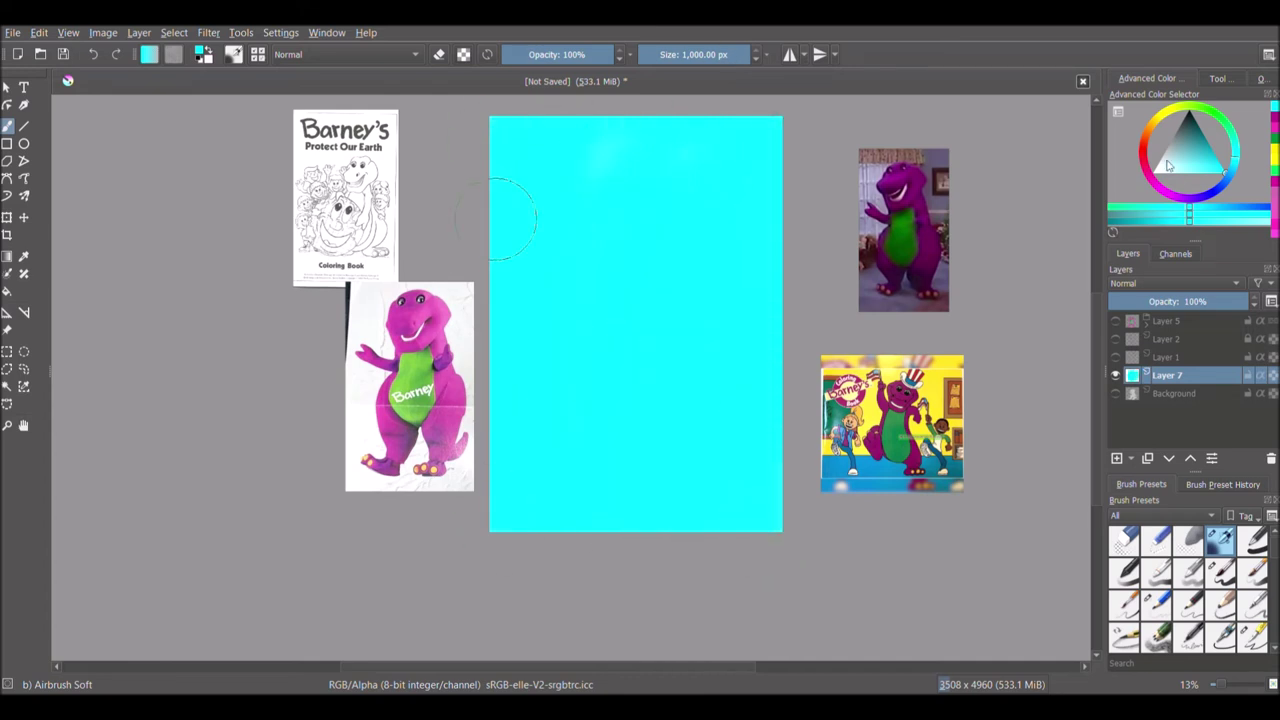
- Try scattering light pink dots across the upper part of the page with Basic-5 Size at 439.81 px
click(1159, 119)
drag(1208, 170, 1186, 178)
click(1159, 187)
click(1183, 173)
drag(526, 158, 526, 151)
key(ctrl+z)
click(1222, 573)
drag(700, 58, 708, 62)
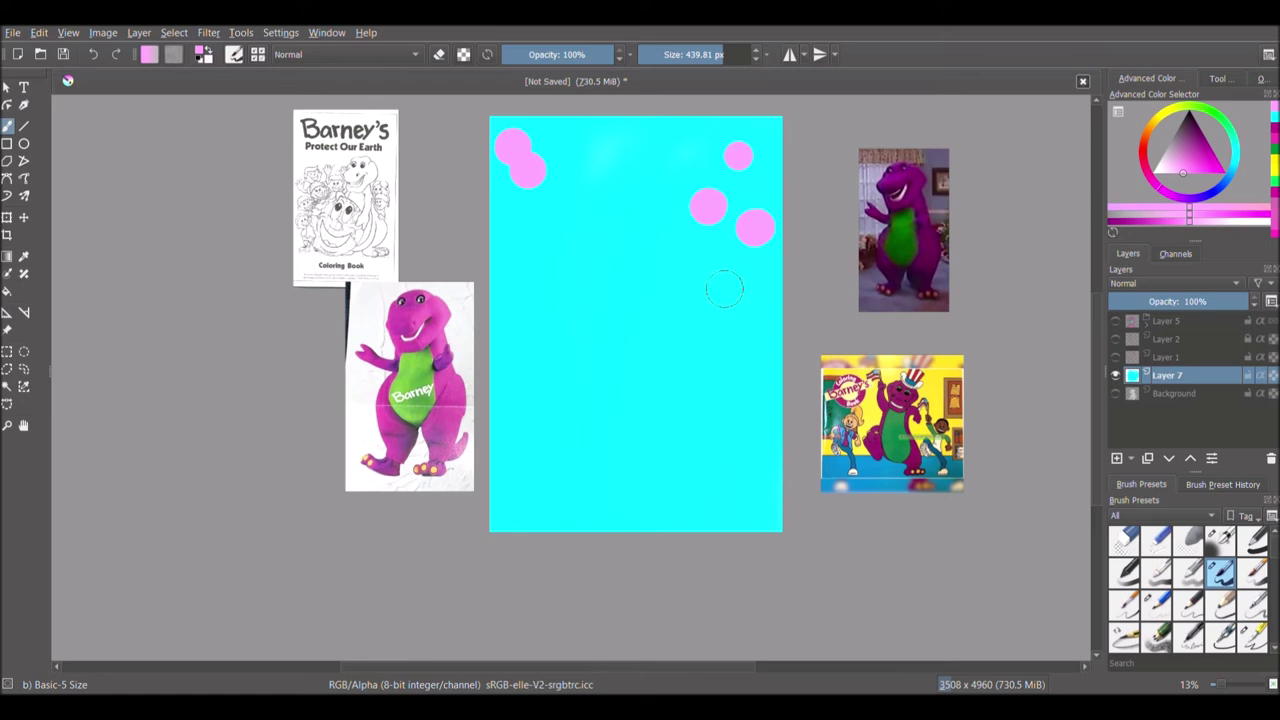
- Try adding pale and bright green dots beside the pink ones and across the lower part of the page
click(1231, 131)
click(719, 149)
click(1223, 173)
click(743, 211)
click(716, 298)
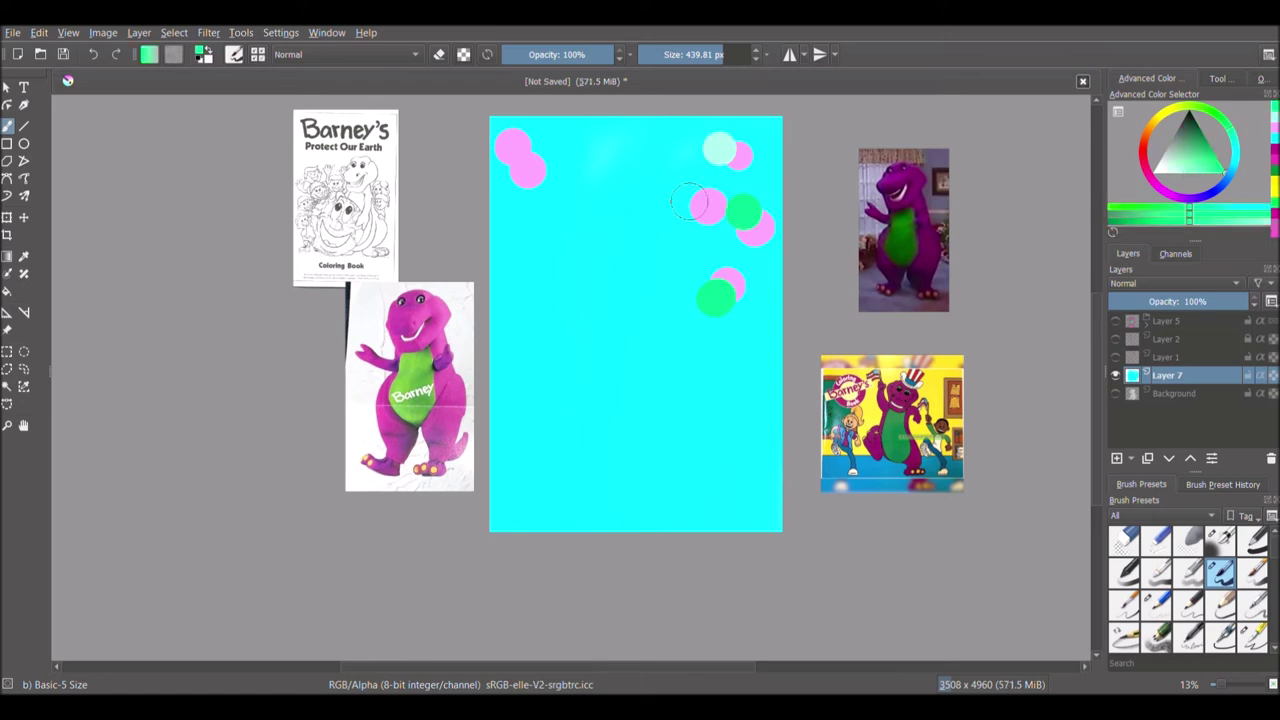
click(504, 431)
click(550, 460)
click(506, 503)
click(556, 404)
click(503, 337)
click(720, 472)
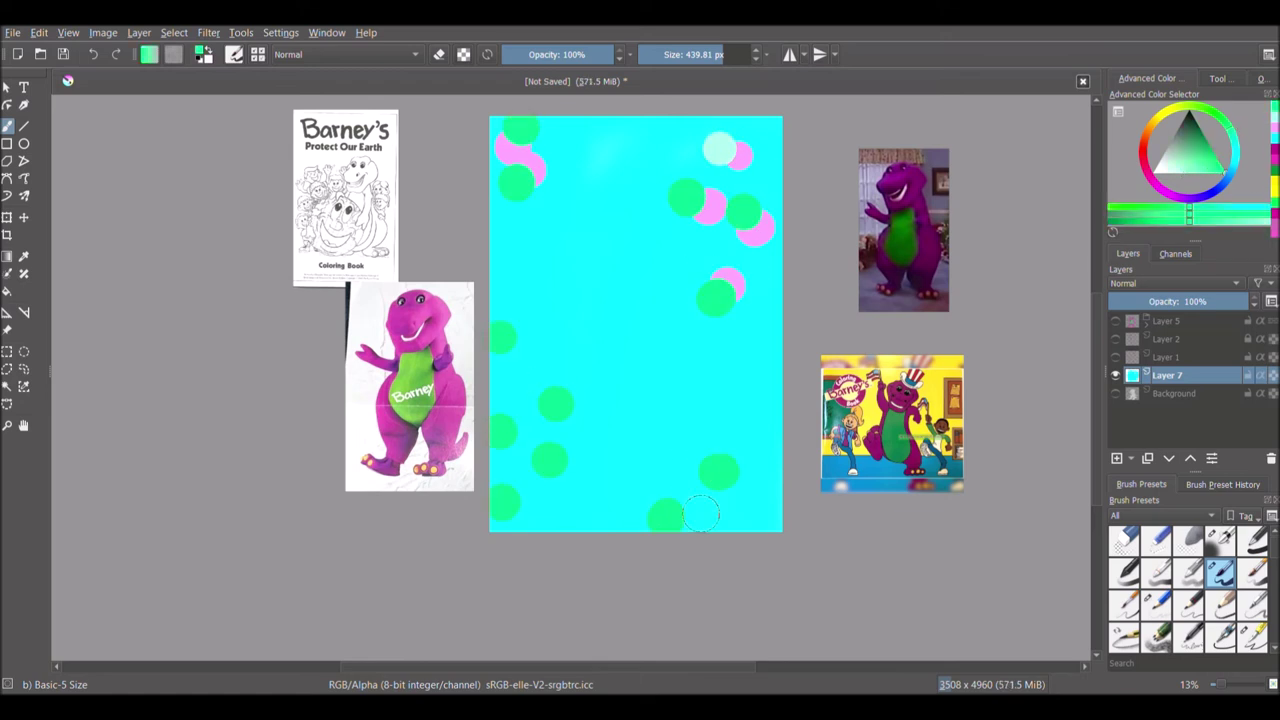
click(658, 409)
click(738, 380)
- Undo all the pink and green dots back to the plain cyan page
key(ctrl+z)
key(ctrl+z)
key(ctrl+z)
key(ctrl+z)
key(ctrl+z)
key(ctrl+z)
key(ctrl+z)
key(ctrl+z)
key(ctrl+z)
key(ctrl+z)
key(ctrl+z)
key(ctrl+z)
key(ctrl+z)
key(ctrl+z)
key(ctrl+z)
key(ctrl+z)
key(ctrl+z)
key(ctrl+z)
key(ctrl+z)
key(ctrl+z)
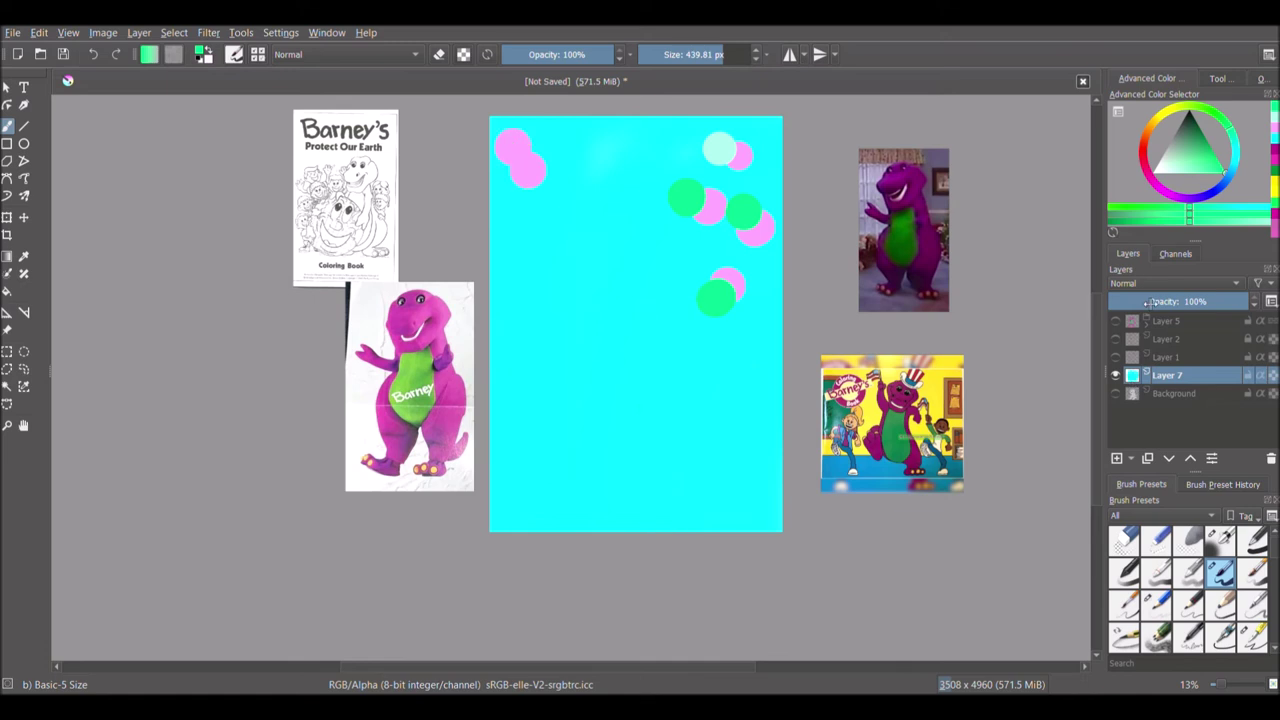
- Paint soft diagonal bands of magenta, yellow and green across the cyan page with Airbrush Soft at 1,000 px
click(1220, 540)
click(1175, 196)
mouse_move(657, 590)
mouse_down()
mouse_move(784, 317)
mouse_move(668, 550)
mouse_move(778, 500)
mouse_move(630, 560)
mouse_move(795, 285)
mouse_up()
click(1275, 208)
mouse_move(478, 248)
mouse_down()
mouse_move(626, 85)
mouse_move(480, 265)
mouse_up()
click(1209, 118)
mouse_move(740, 140)
mouse_down()
mouse_move(520, 500)
mouse_move(545, 468)
mouse_up()
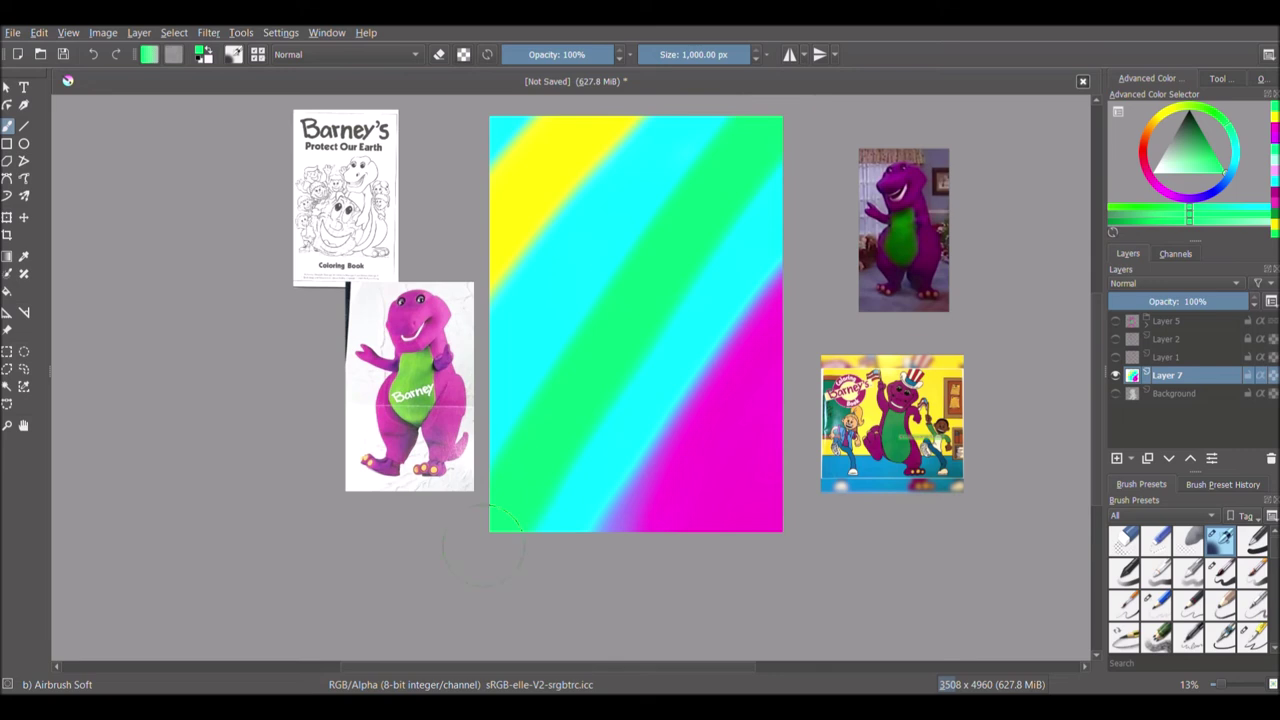
drag(528, 412, 652, 231)
- Add a layer above the striped background and choose yellow with the Basic-5 Size brush
click(1117, 458)
click(1276, 116)
click(1220, 572)
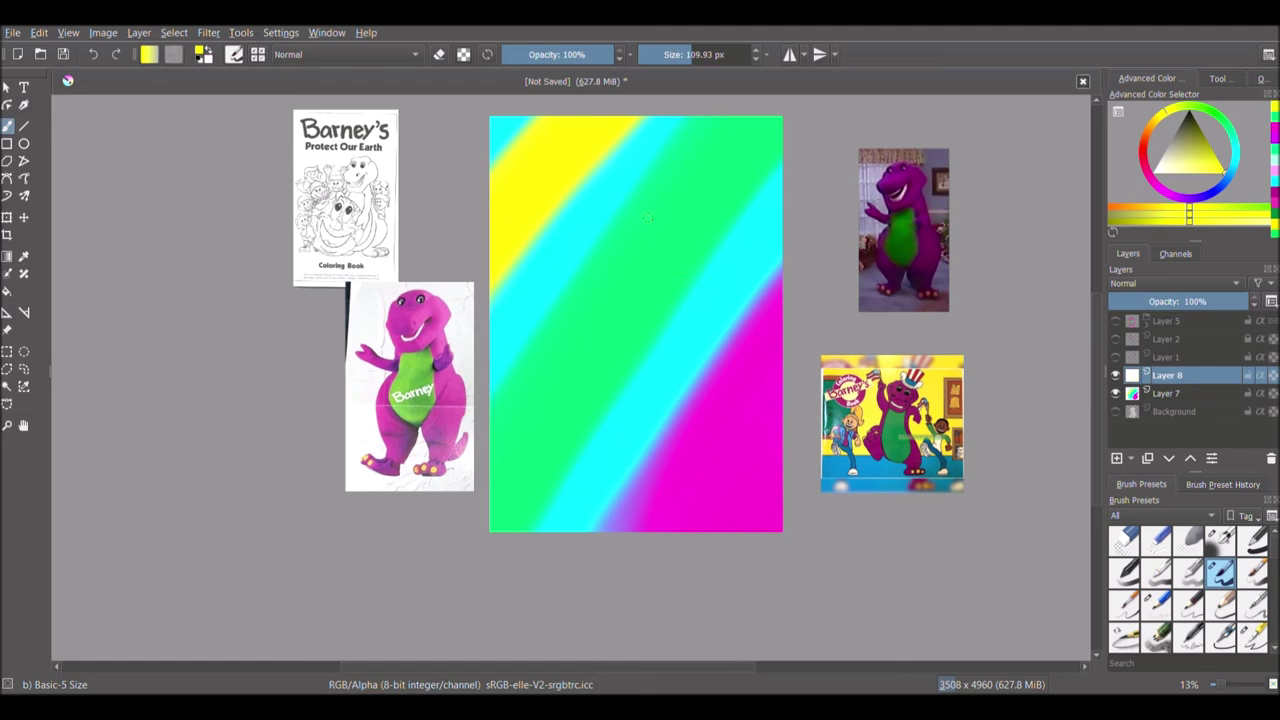
- Show the figure group and the Background layer, move Background into that group, and collapse the group
click(1116, 322)
click(1117, 412)
drag(1168, 412, 1185, 350)
click(1147, 319)
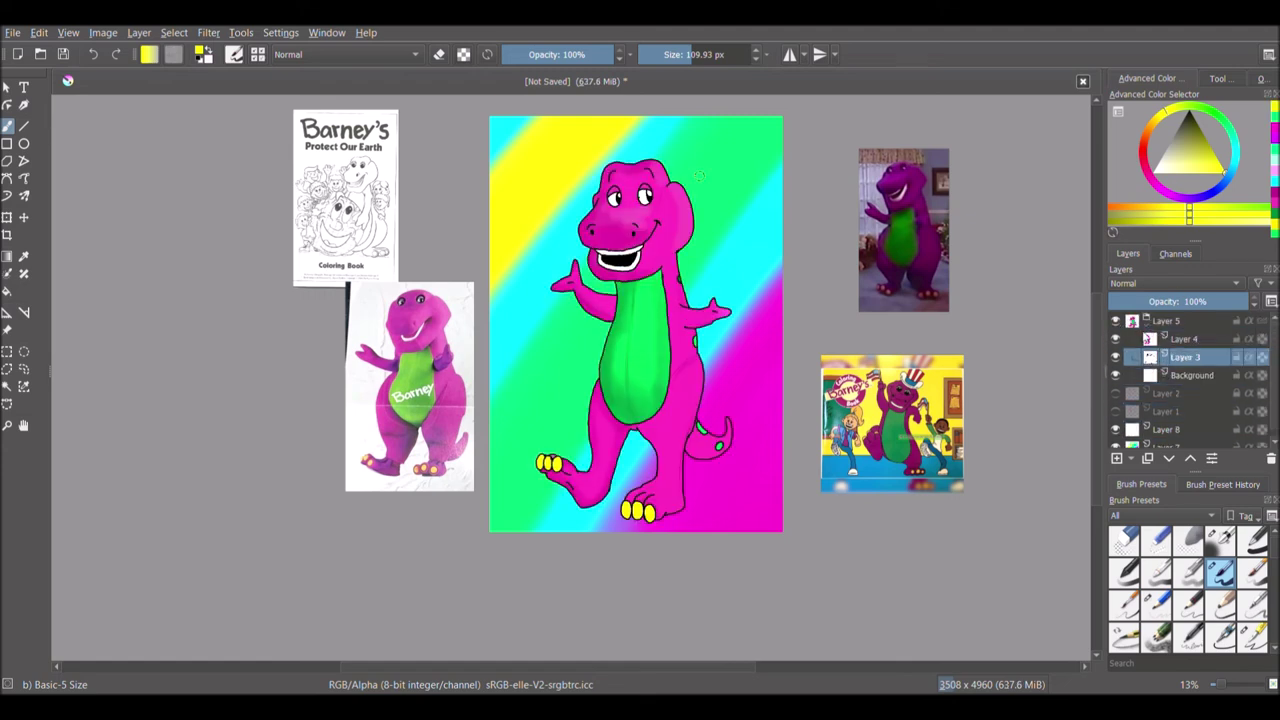
click(1147, 320)
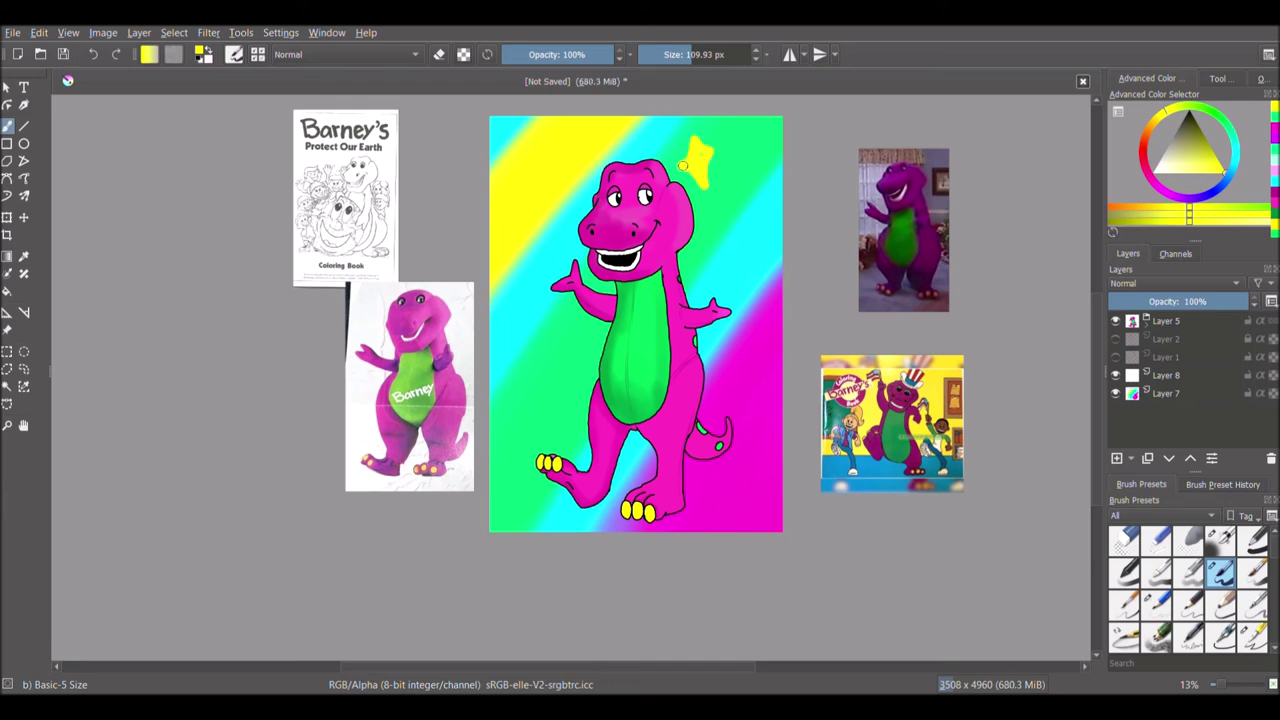
- Undo the yellow star painted beside the head and select the empty layer above the striped background
key(ctrl+z)
click(1116, 357)
click(1116, 357)
key(ctrl+z)
click(1146, 320)
click(1177, 375)
- Draw a yellow starburst beside the head and solid yellow star shapes above the tail at 109.93 px
drag(706, 133, 714, 212)
drag(694, 158, 711, 183)
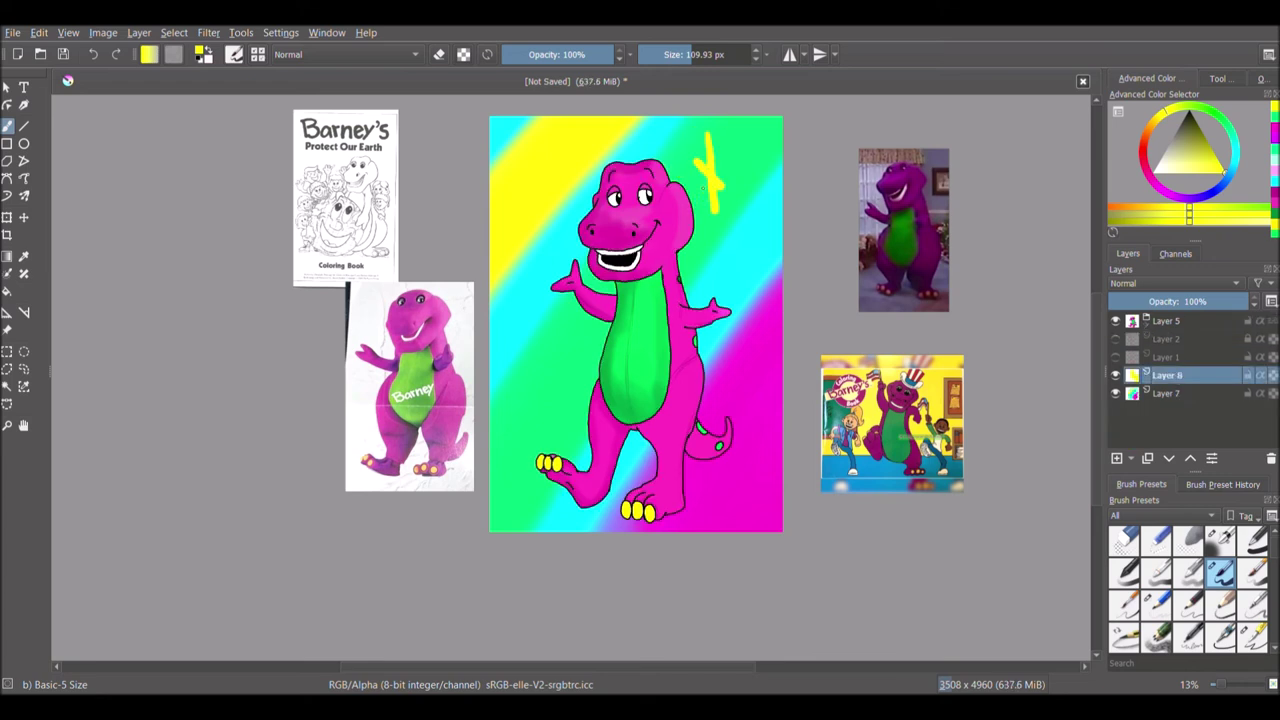
mouse_move(723, 390)
mouse_down()
mouse_move(745, 356)
mouse_move(734, 369)
mouse_move(766, 424)
mouse_up()
- Stamp one yellow sparkle and several magenta sparkles beside the figure using Stamp Sparkles at 682.03 px
scroll(1190, 590, down, 5)
click(1220, 605)
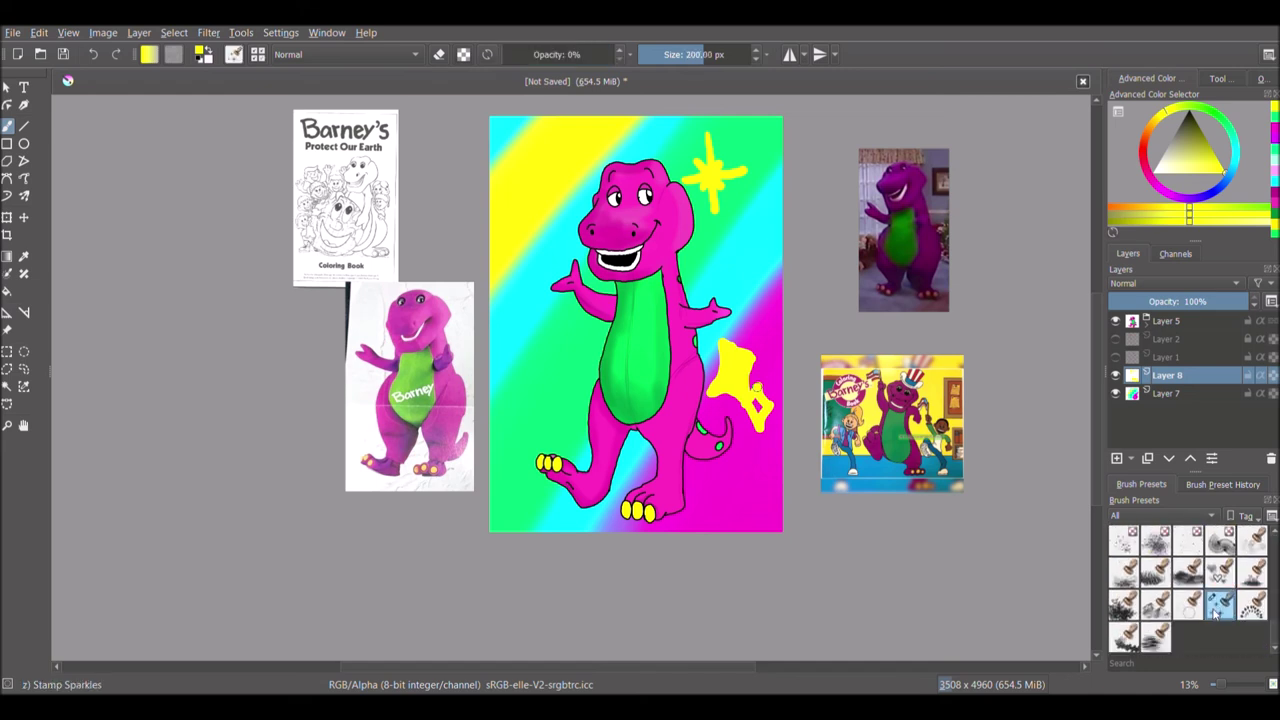
click(735, 55)
click(570, 195)
click(1167, 194)
click(587, 410)
click(585, 337)
click(541, 325)
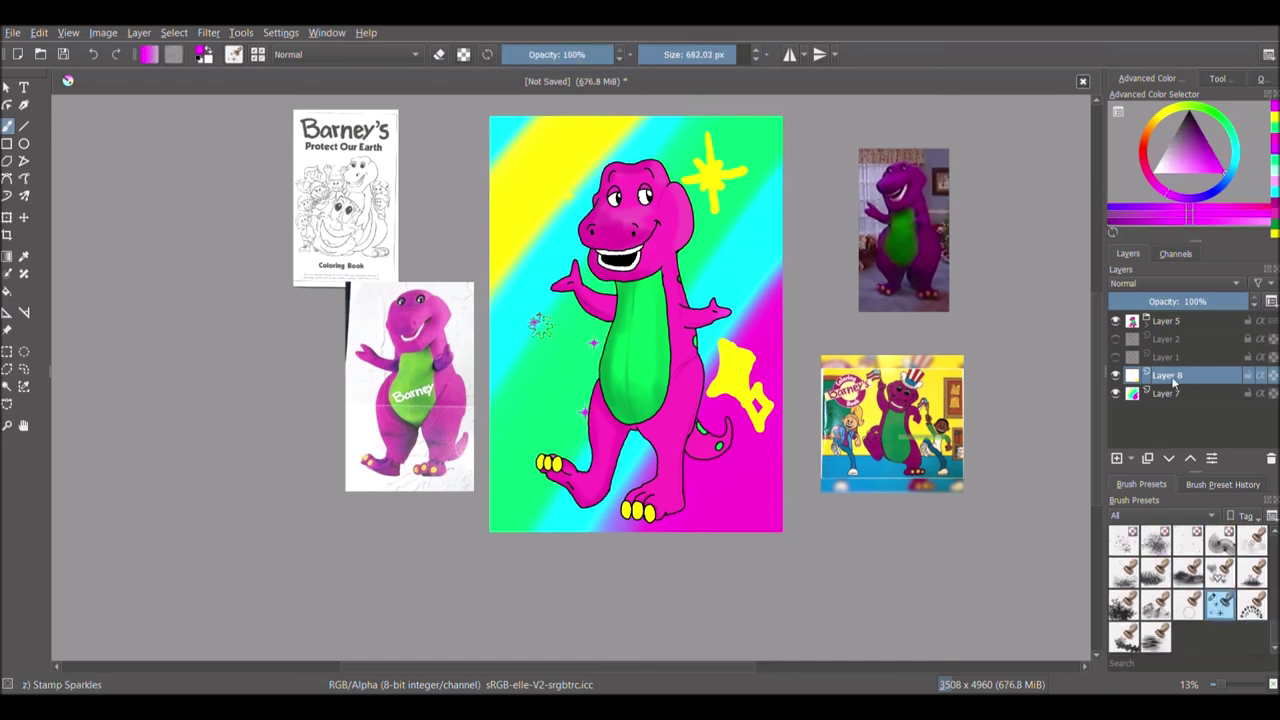
- Move the sparkle layer above the figure group and stamp more magenta sparkles around the arms and body
drag(1167, 375, 1187, 313)
click(593, 450)
click(548, 257)
click(612, 265)
click(707, 300)
click(728, 365)
click(549, 296)
- Stamp light cyan sparkles over the legs and around the tail
click(1237, 137)
click(585, 405)
click(707, 402)
click(626, 442)
- Scatter red-orange, orange and yellow sparkles over the arms, belly and legs
click(1144, 141)
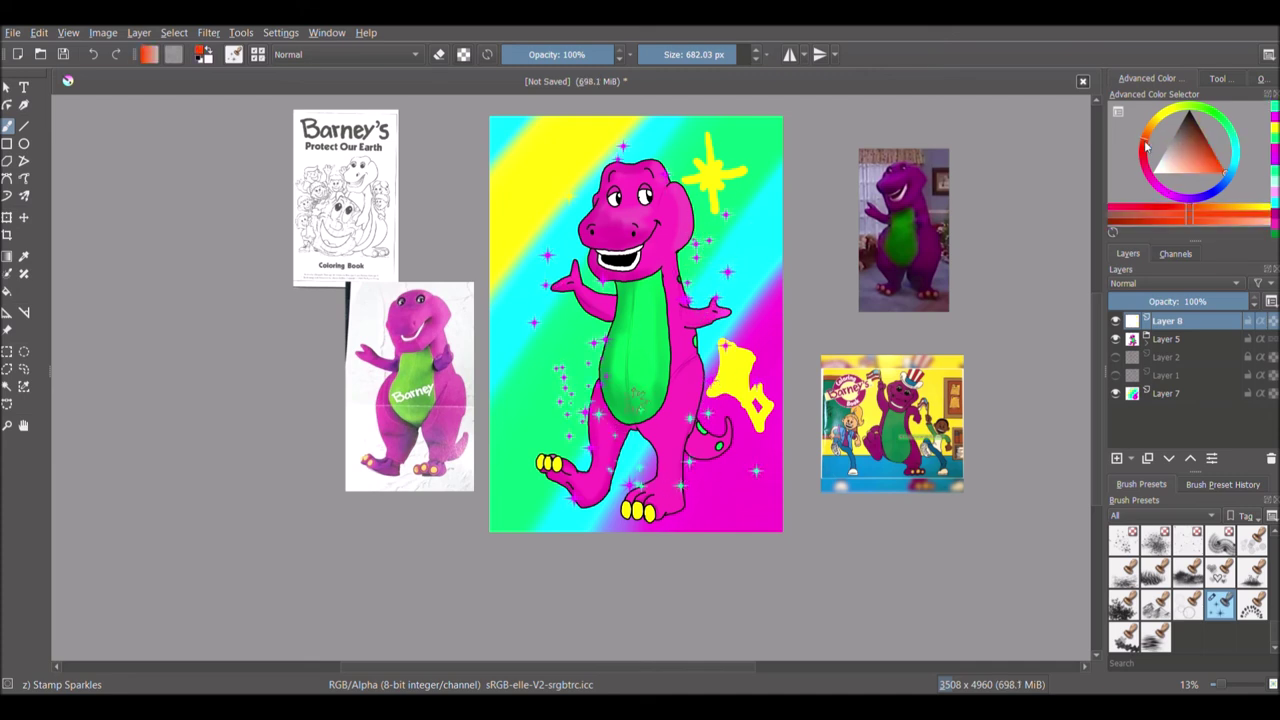
drag(575, 395, 618, 268)
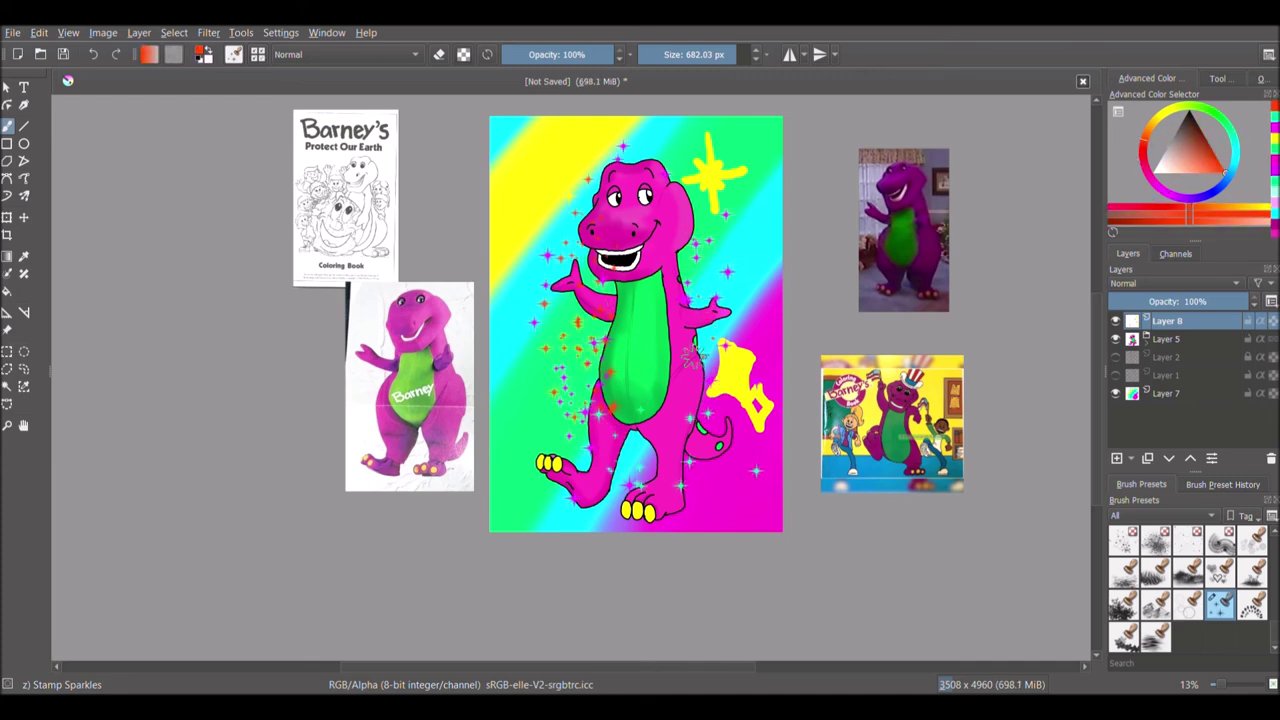
click(1155, 123)
drag(674, 312, 673, 437)
click(1165, 112)
drag(687, 387, 605, 445)
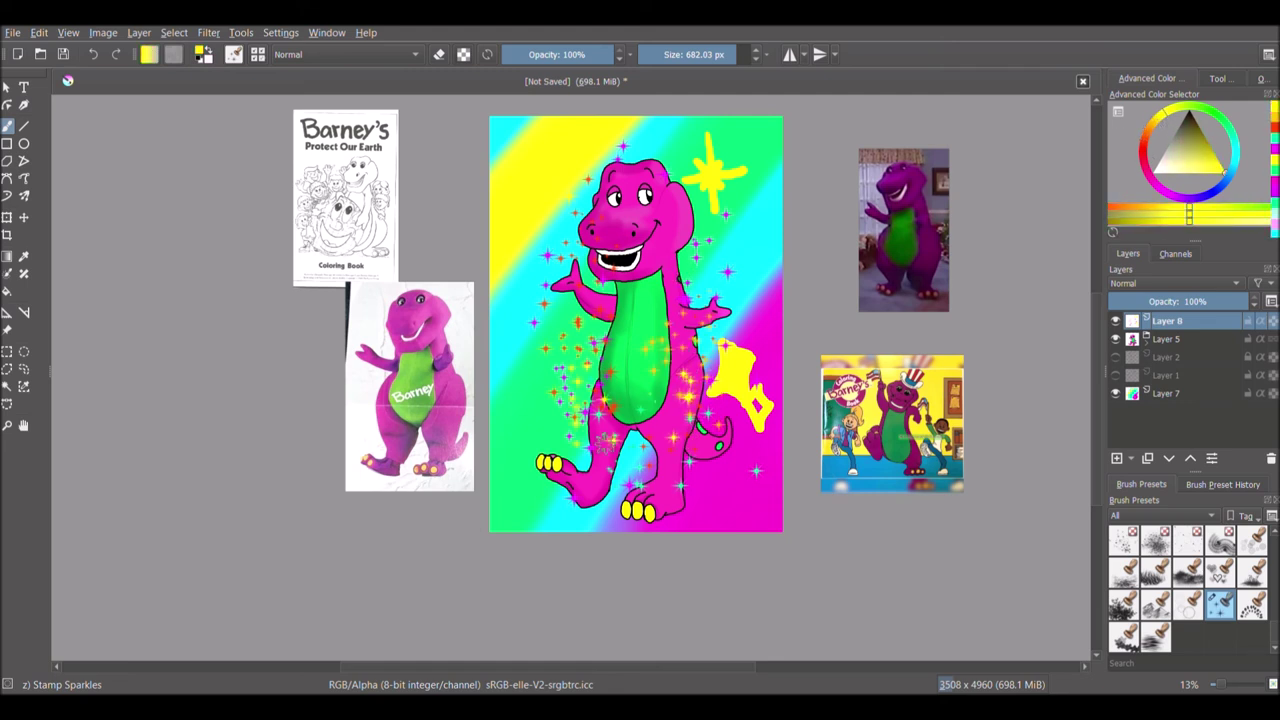
- Scatter green, cyan and magenta sparkles over and around the arms, body and tail
click(1232, 130)
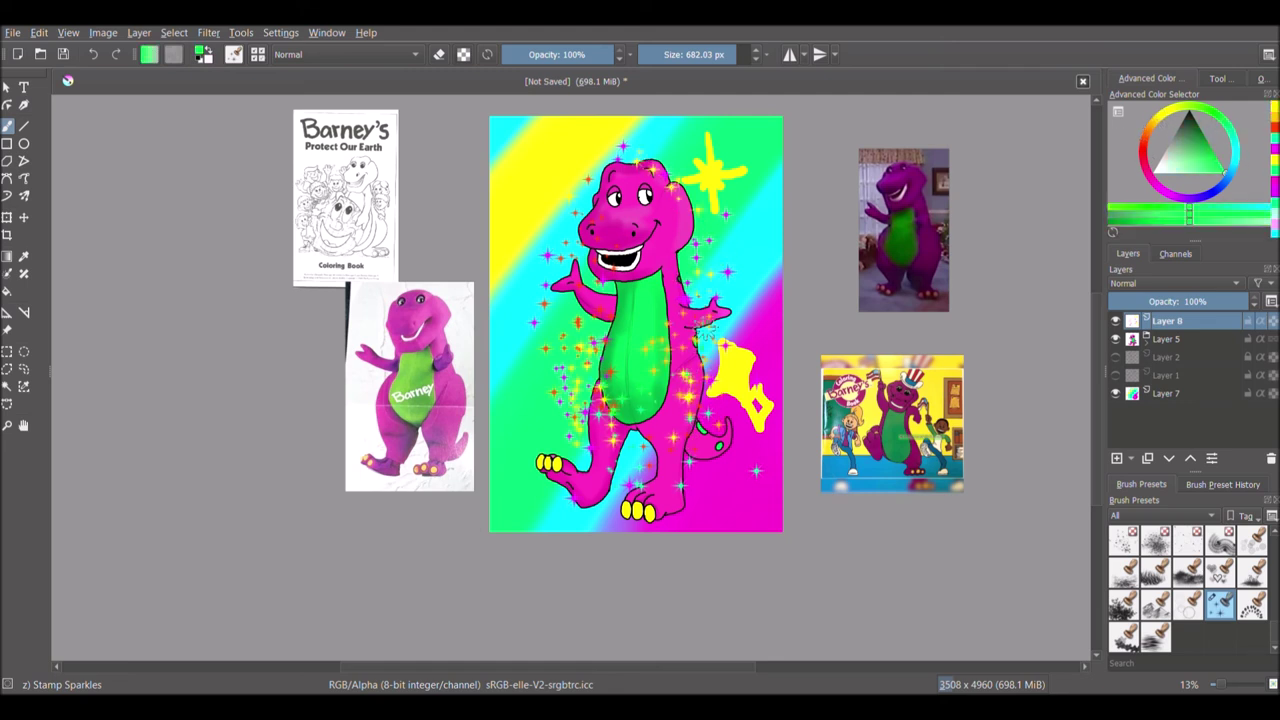
drag(706, 329, 710, 303)
click(1238, 170)
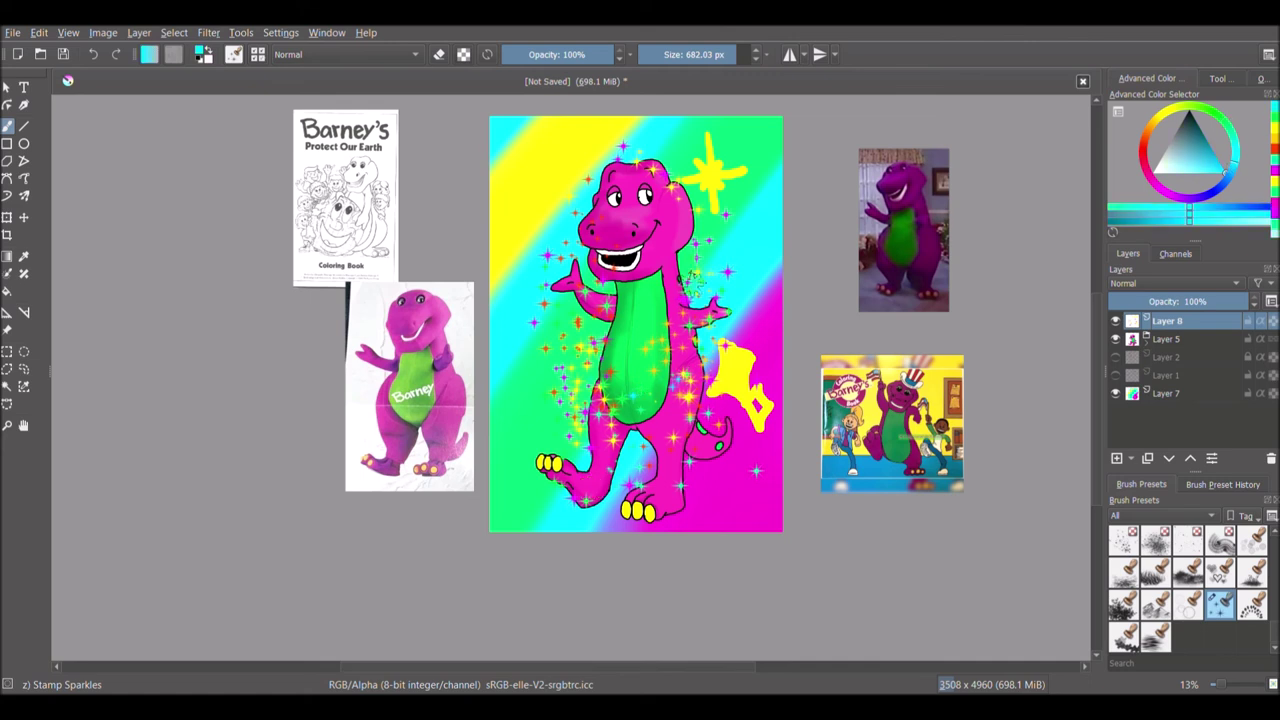
click(1160, 193)
mouse_move(712, 345)
mouse_down()
mouse_move(690, 354)
mouse_move(698, 472)
mouse_up()
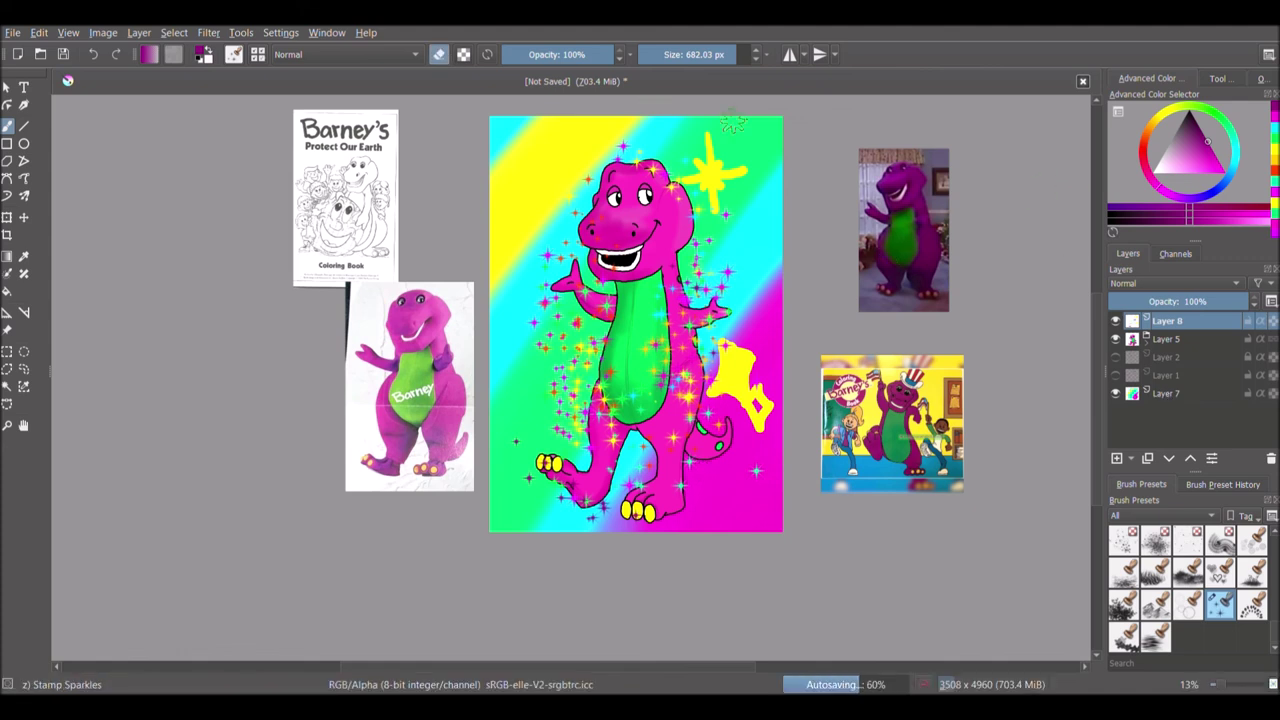
- Erase the yellow starburst beside the head and the yellow stars above the tail using Airbrush Soft at 114.11 px
key(e)
drag(1274, 622, 1274, 538)
click(1220, 541)
drag(744, 55, 692, 55)
mouse_move(710, 126)
mouse_down()
mouse_move(713, 211)
mouse_move(693, 180)
mouse_up()
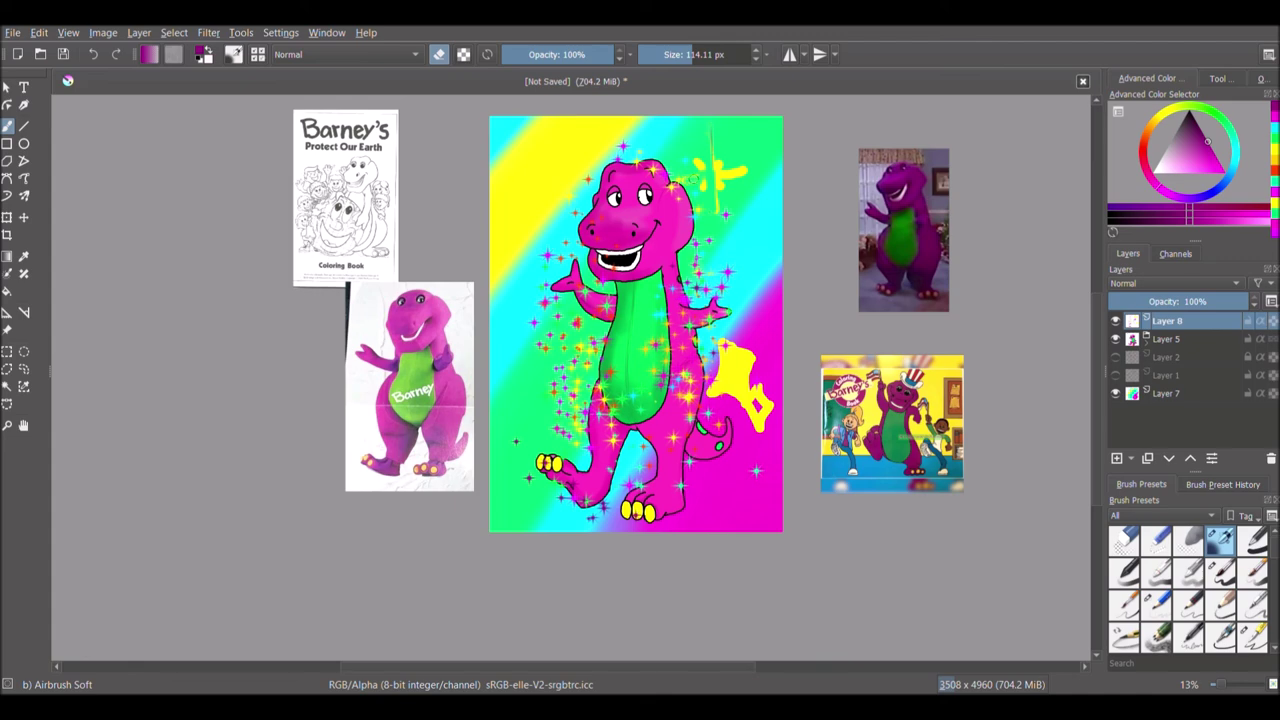
drag(712, 404, 752, 420)
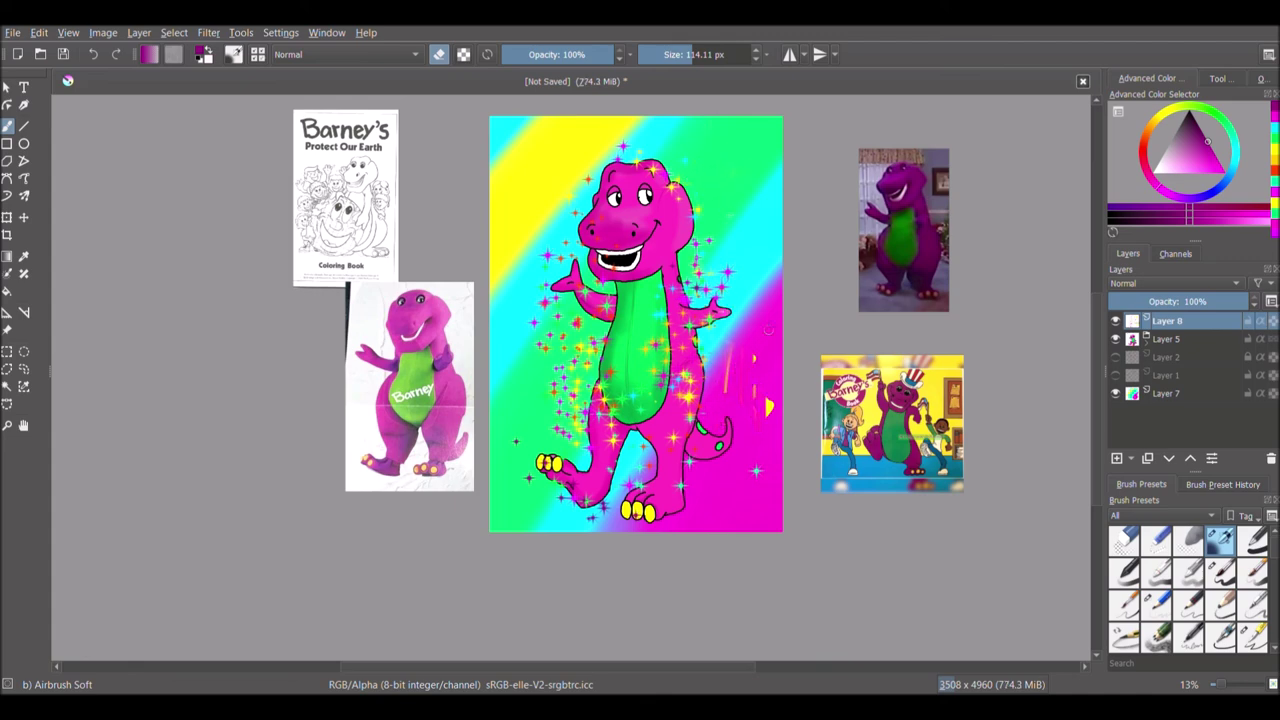